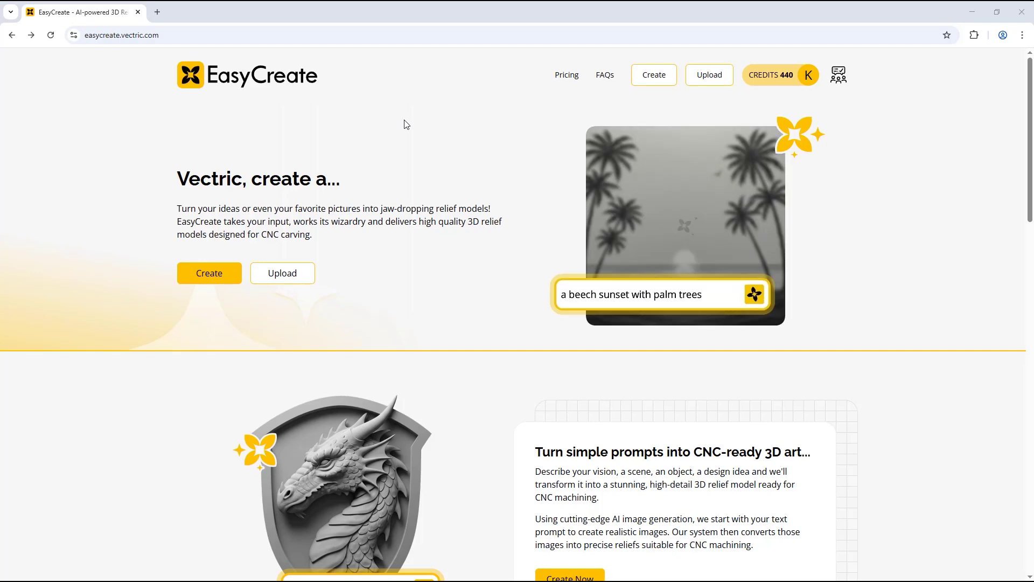
Open the account's image history
click(764, 86)
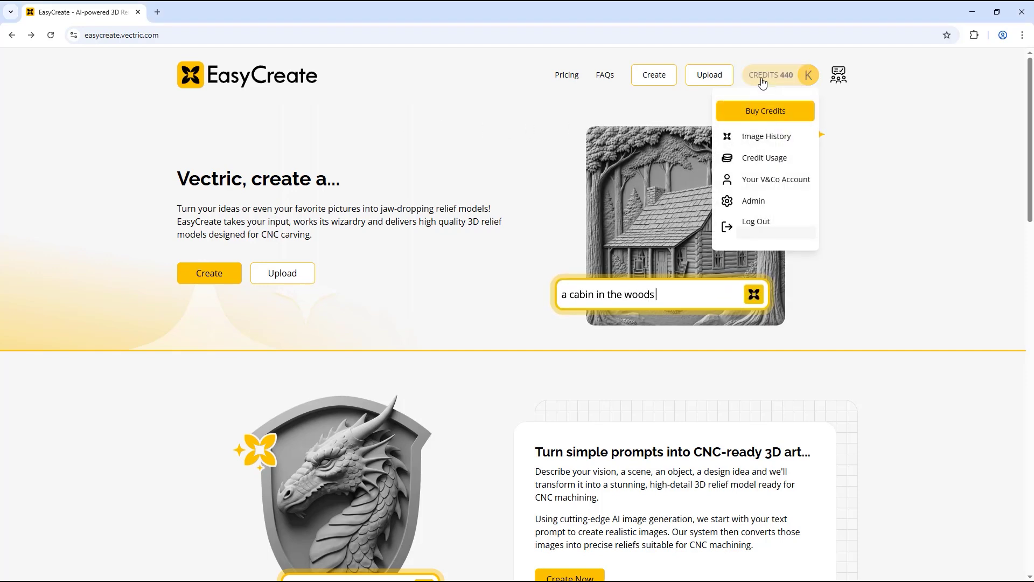
click(770, 139)
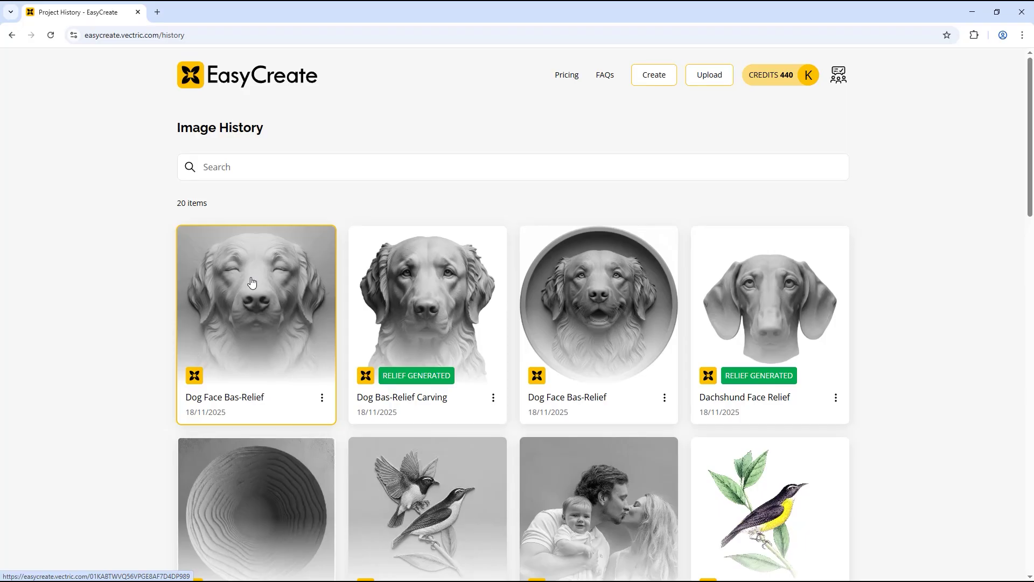
Look at the download, rename and copy options available for the Dog Bas-Relief Carving item
click(493, 398)
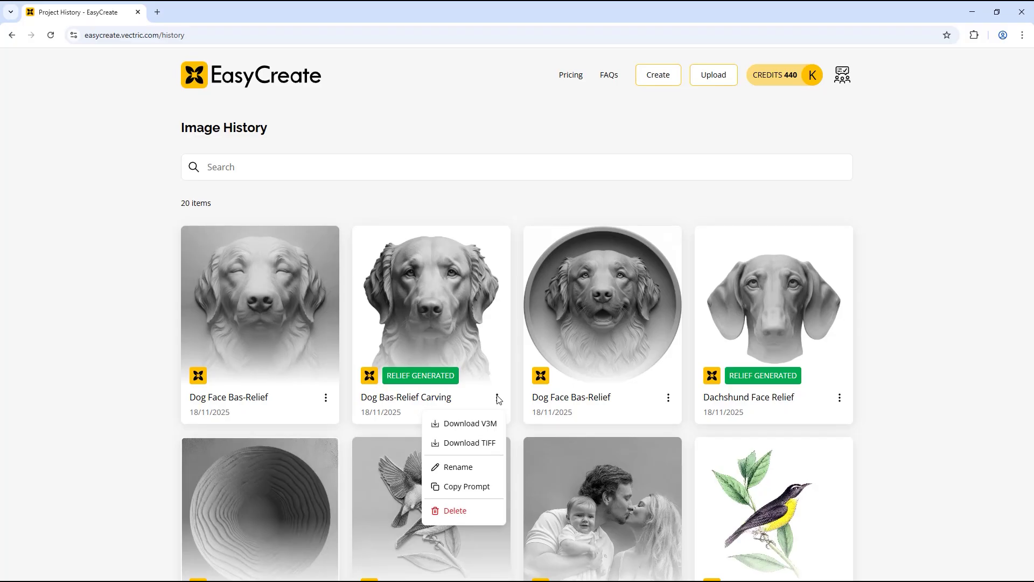
click(485, 426)
click(470, 210)
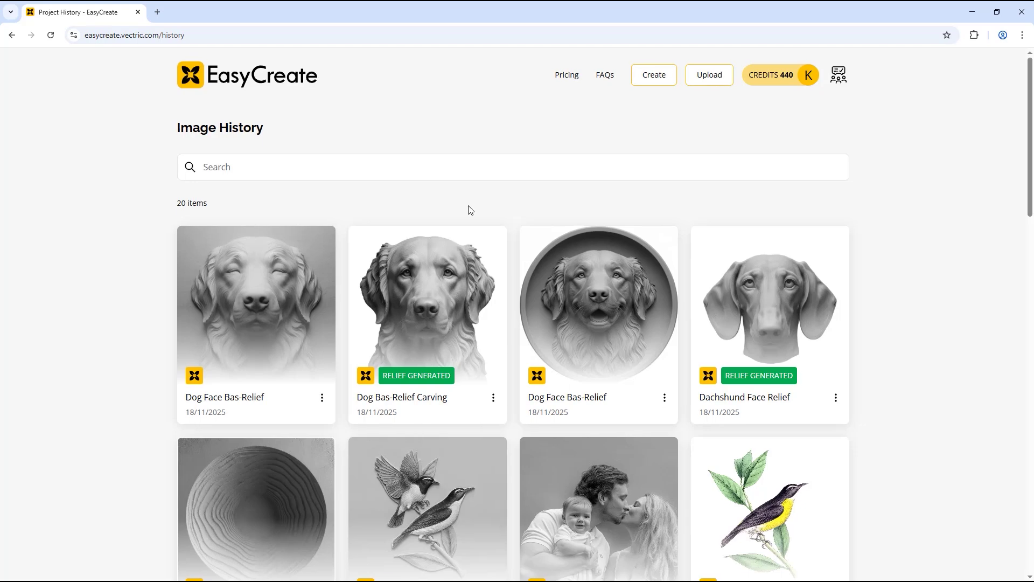
Open the Dog Bas-Relief Carving relief for editing and view it isometrically
click(411, 294)
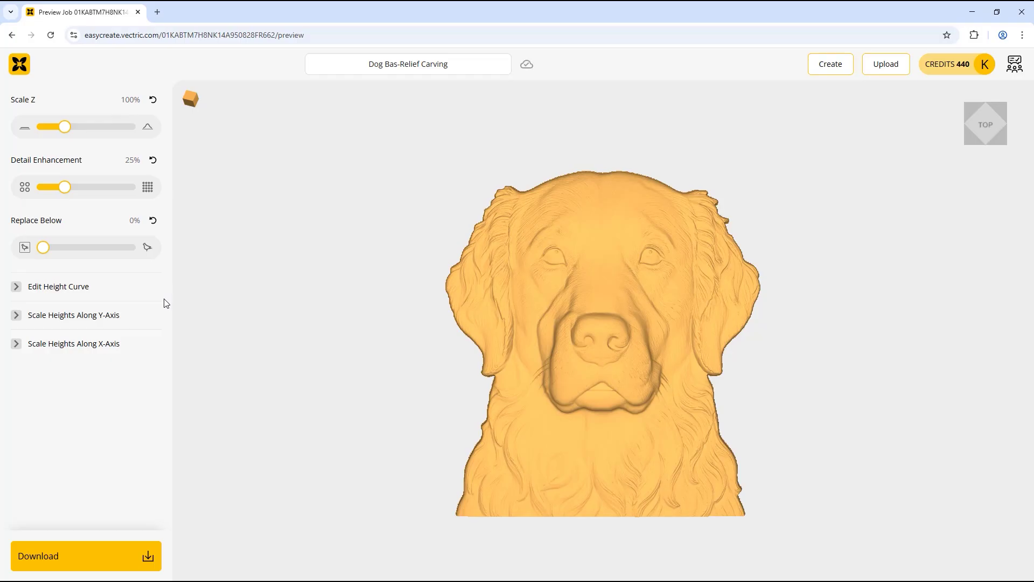
click(969, 139)
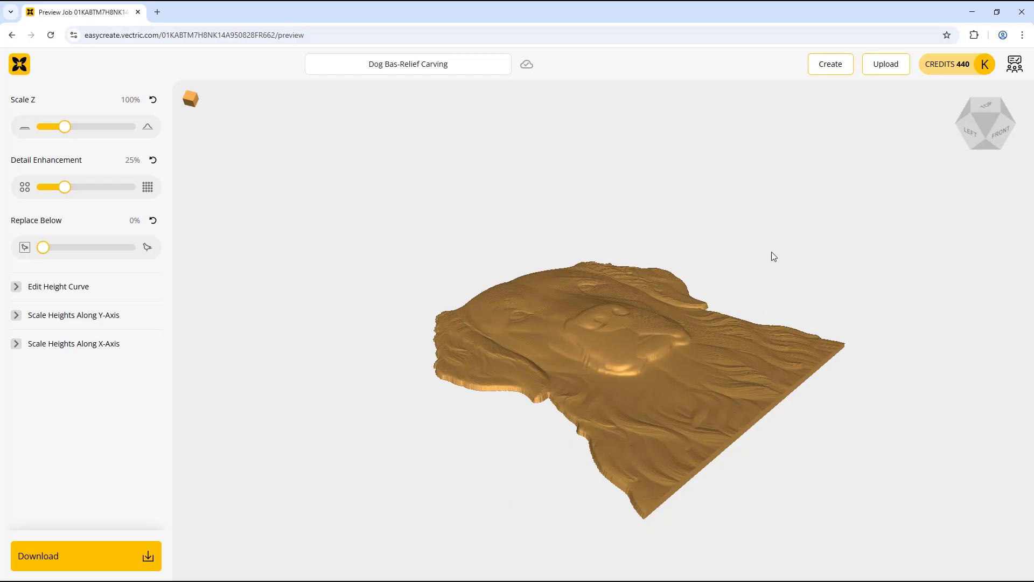
drag(781, 249, 781, 274)
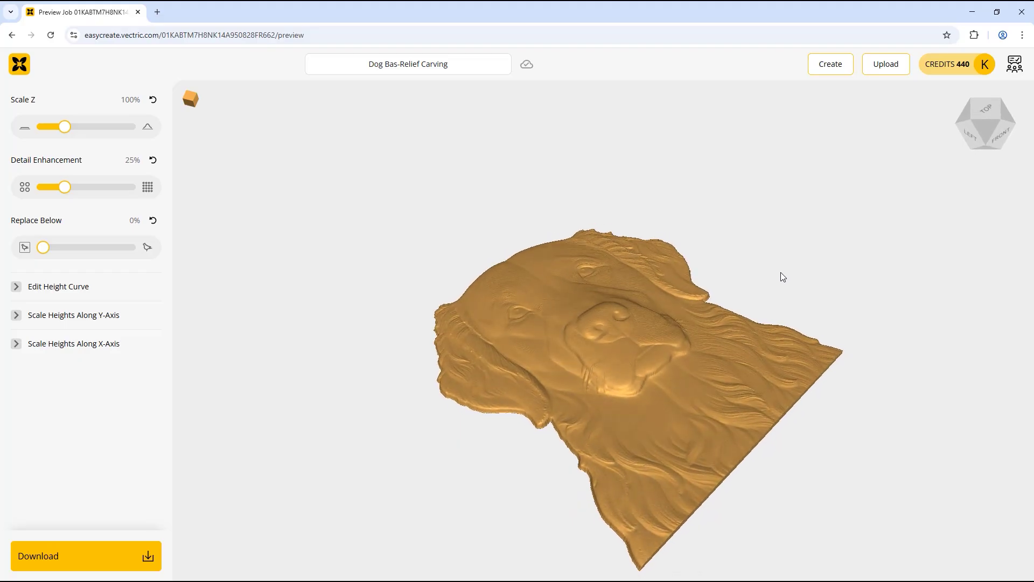
click(984, 128)
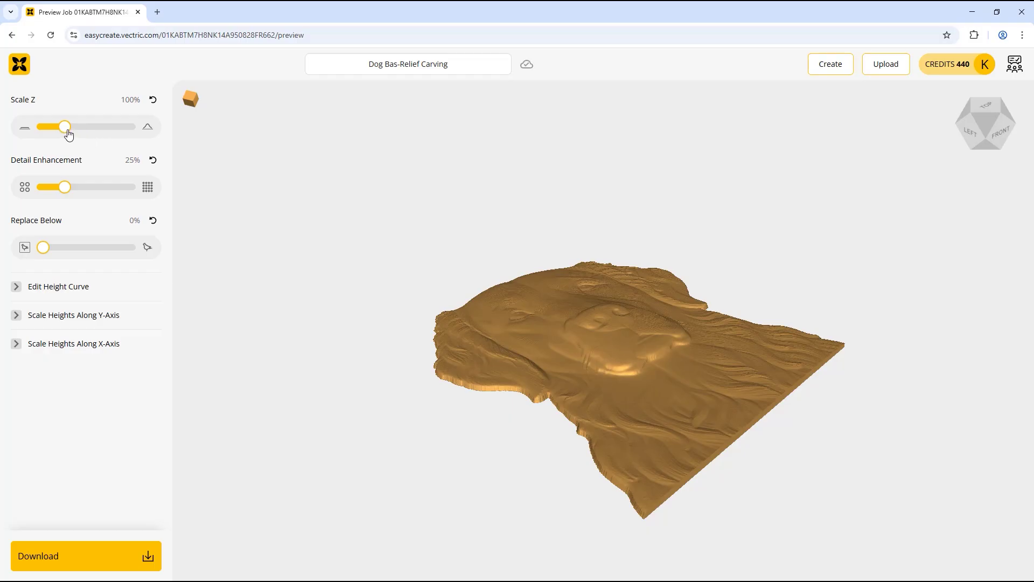
Try Scale Z at about 268% and 118%, and reset it to its default
drag(65, 127, 101, 131)
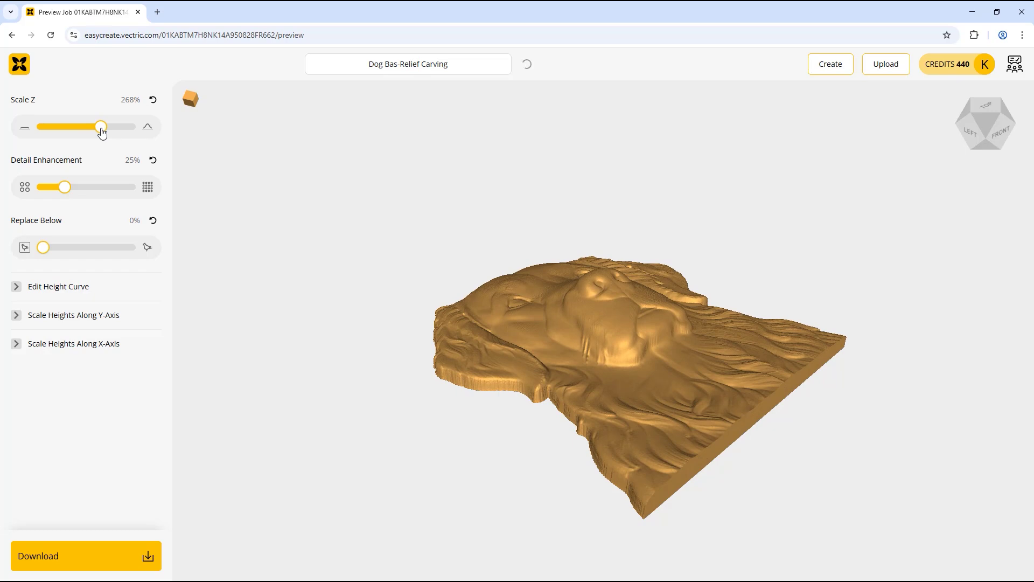
drag(102, 132, 70, 136)
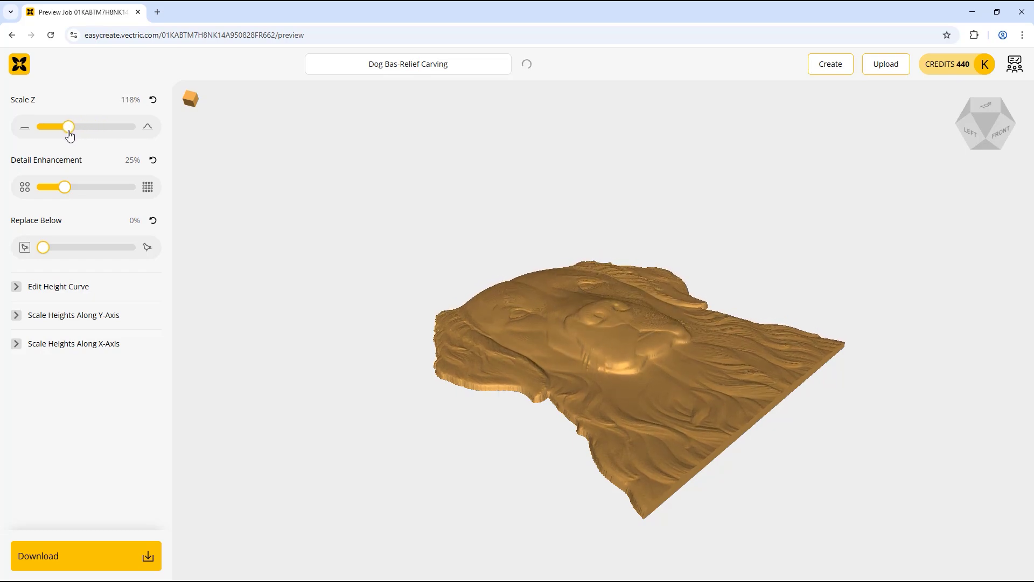
click(153, 101)
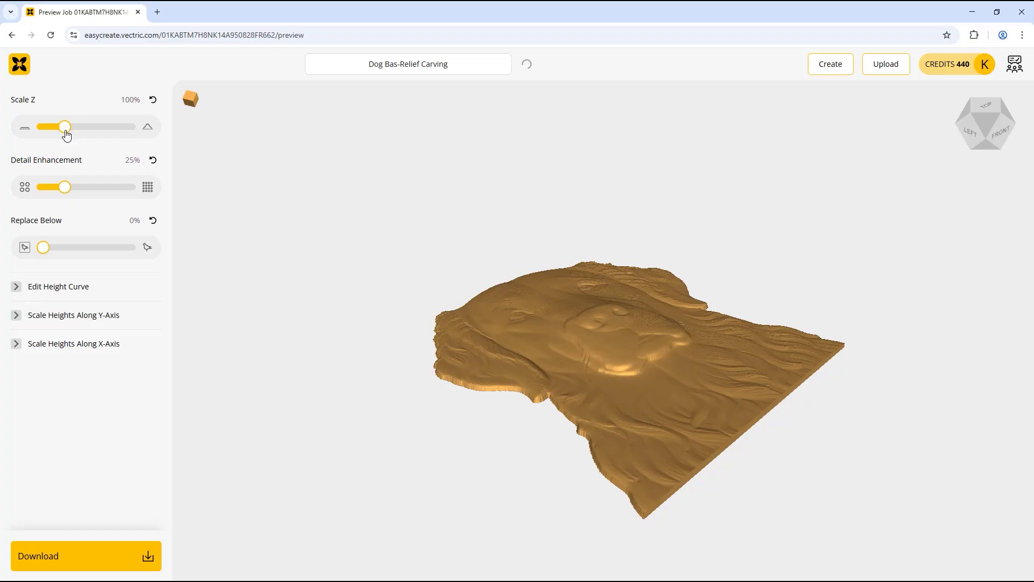
Set the dog relief's Scale Z to 150% and its Detail Enhancement to 32%
drag(67, 135, 76, 137)
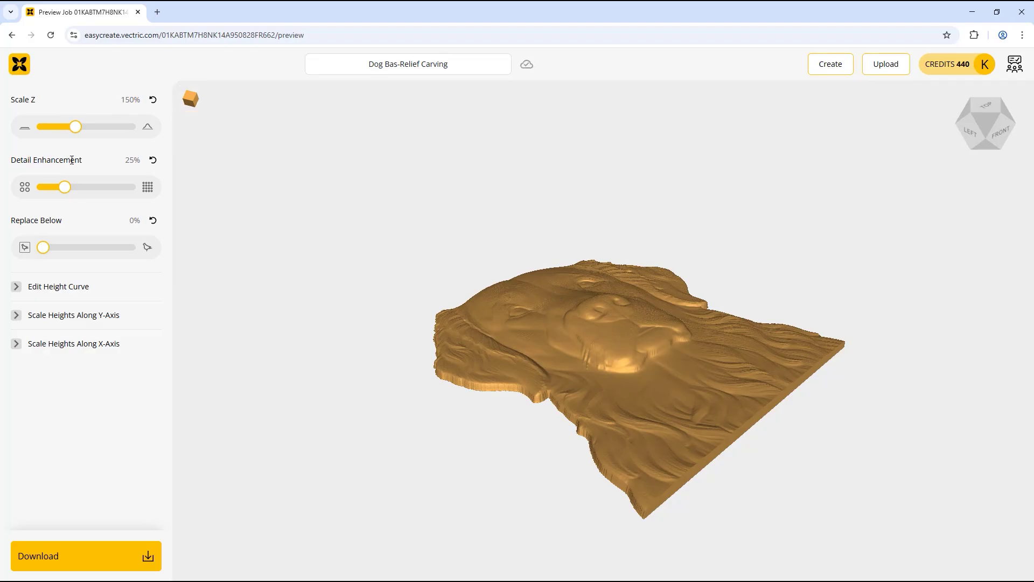
mouse_move(64, 190)
mouse_down()
mouse_move(103, 193)
mouse_move(53, 194)
mouse_move(66, 192)
mouse_up()
drag(67, 194, 73, 194)
mouse_move(734, 348)
mouse_down()
mouse_move(728, 373)
mouse_move(724, 356)
mouse_up()
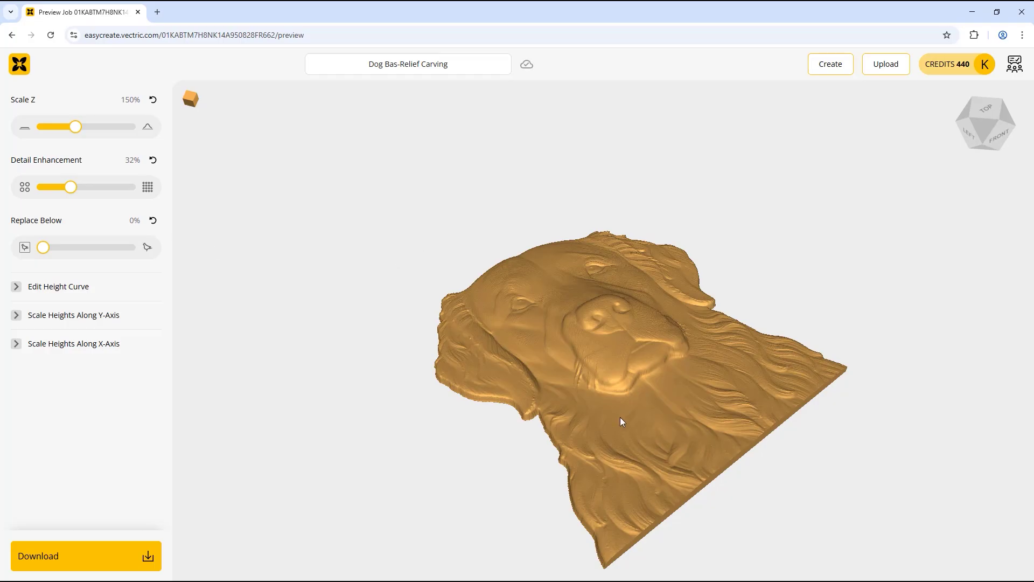
click(976, 133)
Set Replace Below to 9% to trim the relief's base, and check the edge from the side and top
drag(513, 337, 559, 503)
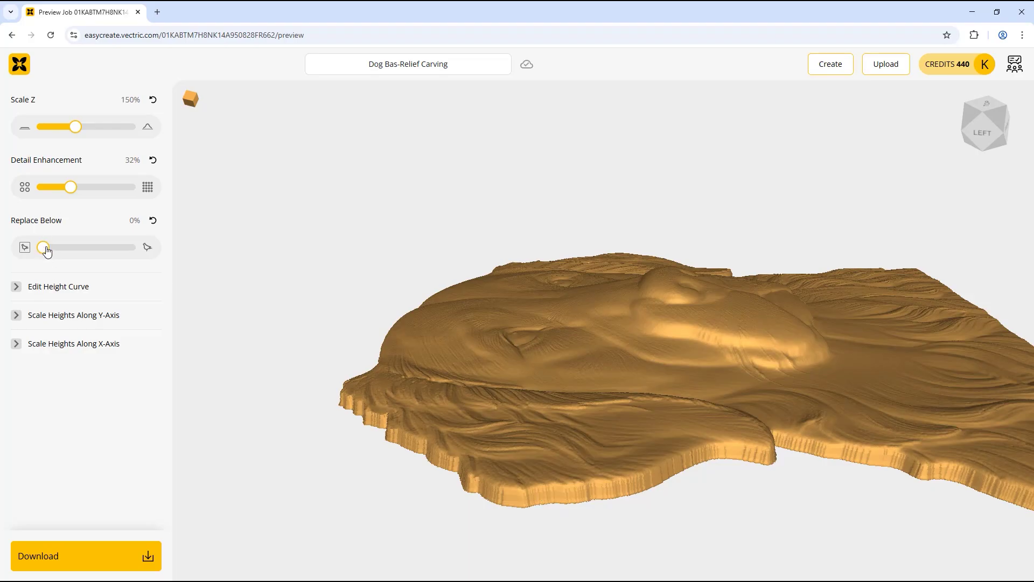
drag(46, 252, 54, 252)
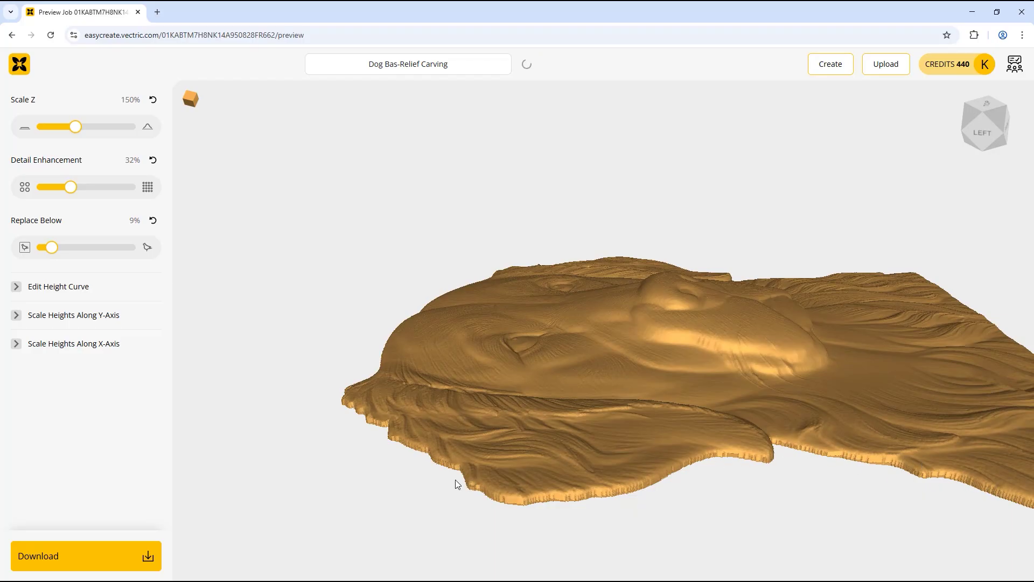
drag(331, 402, 817, 325)
click(992, 106)
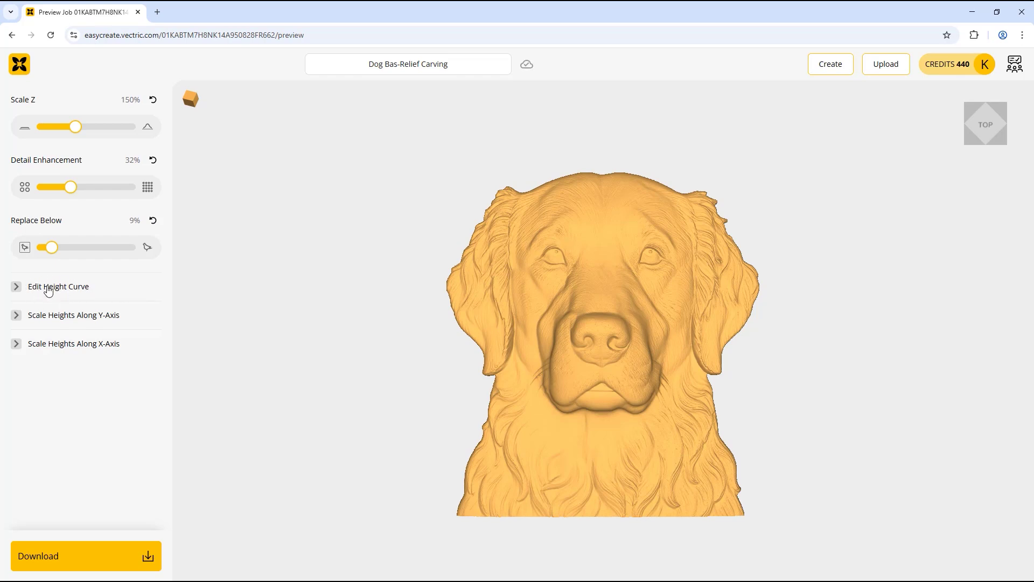
Open the height curve settings and show the relief in an isometric view
click(17, 287)
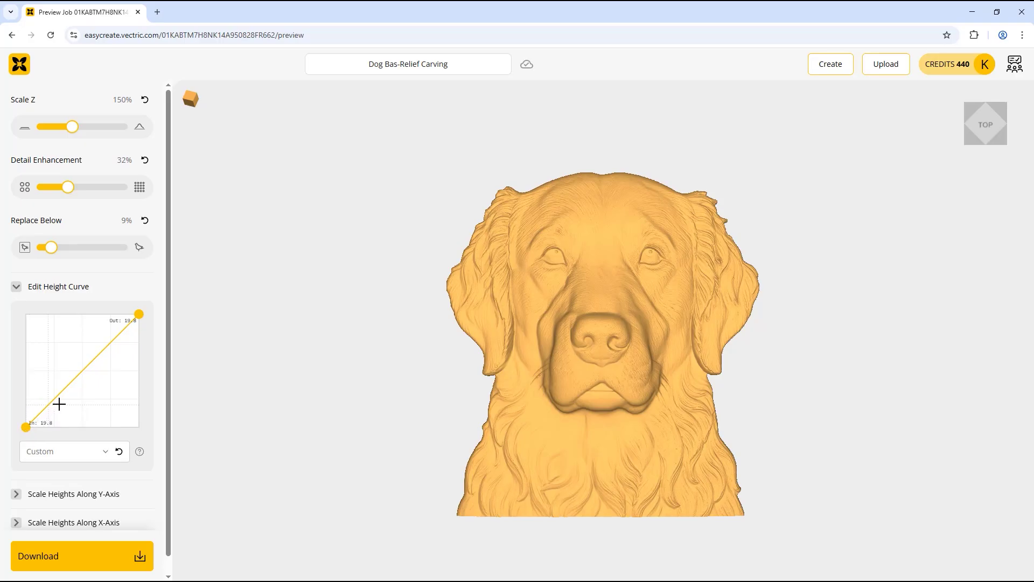
click(139, 311)
click(972, 138)
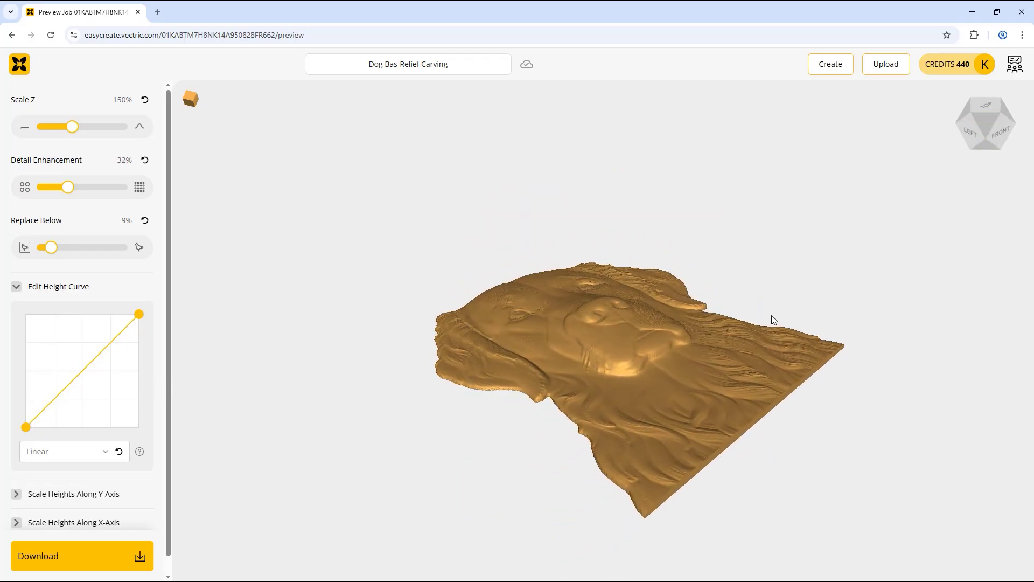
Try a height curve with a midpoint near In 46, Out 59 and a lowered upper end point, and reset the curve
click(81, 370)
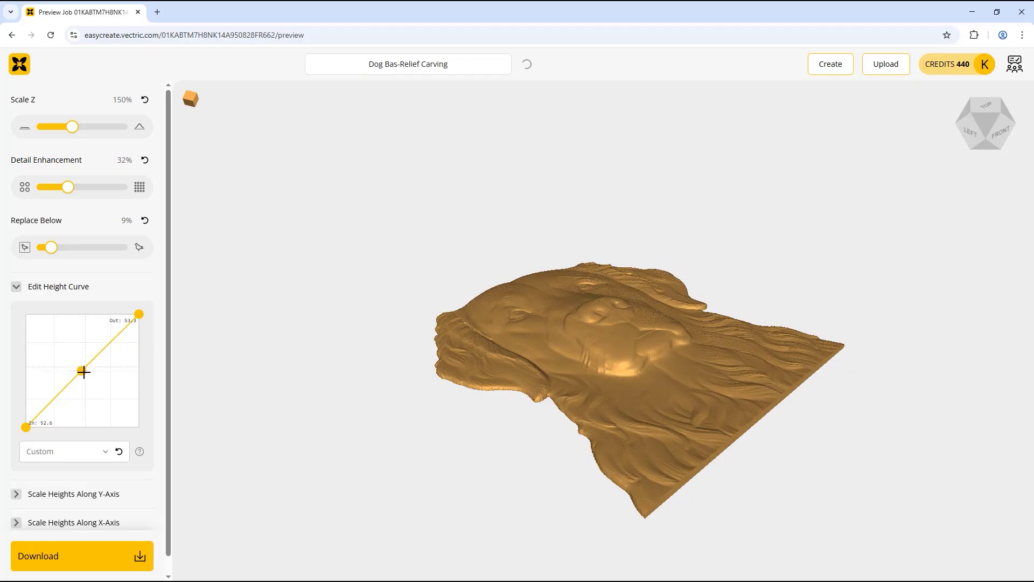
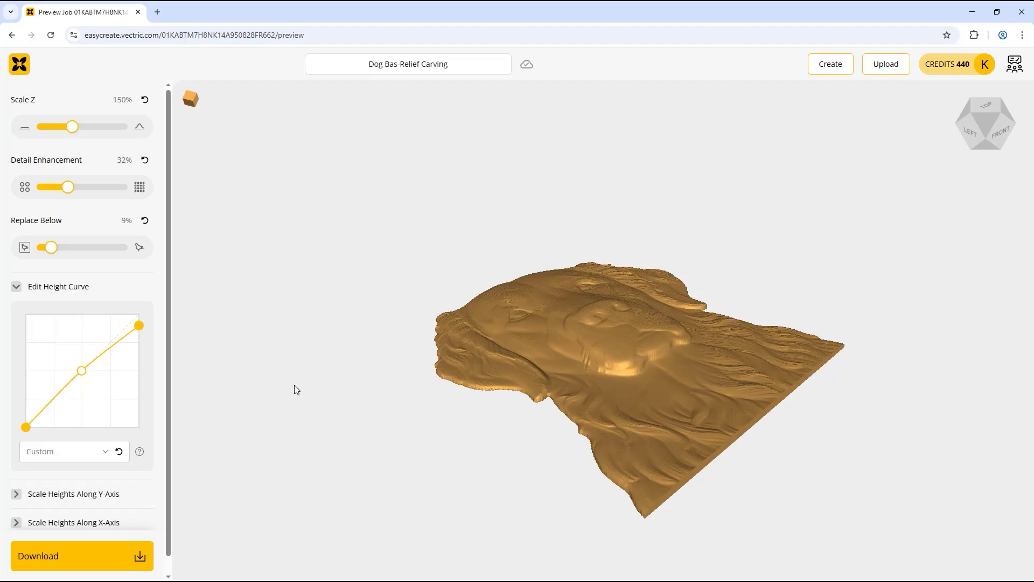
click(138, 326)
drag(138, 335, 142, 311)
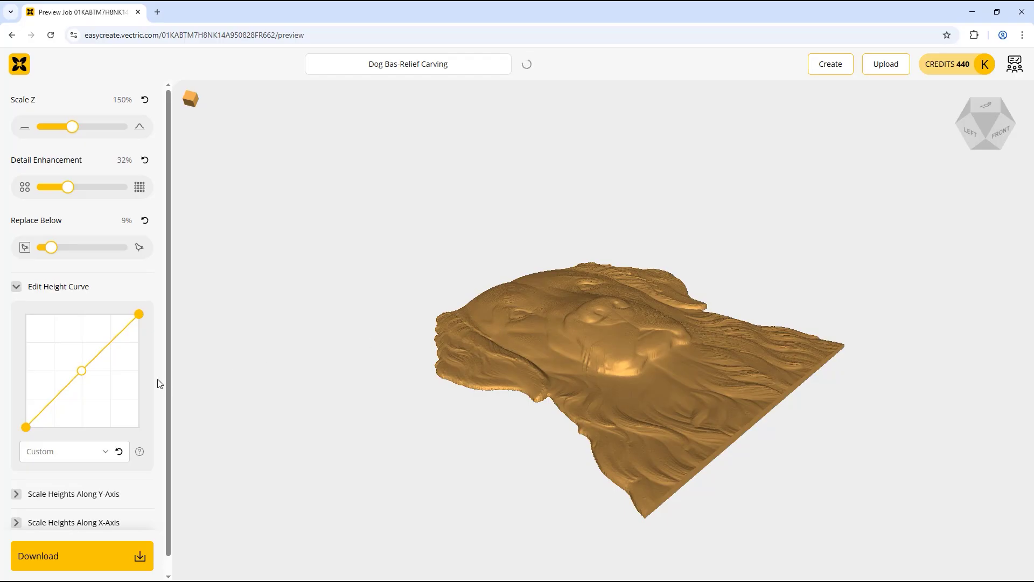
drag(81, 370, 78, 360)
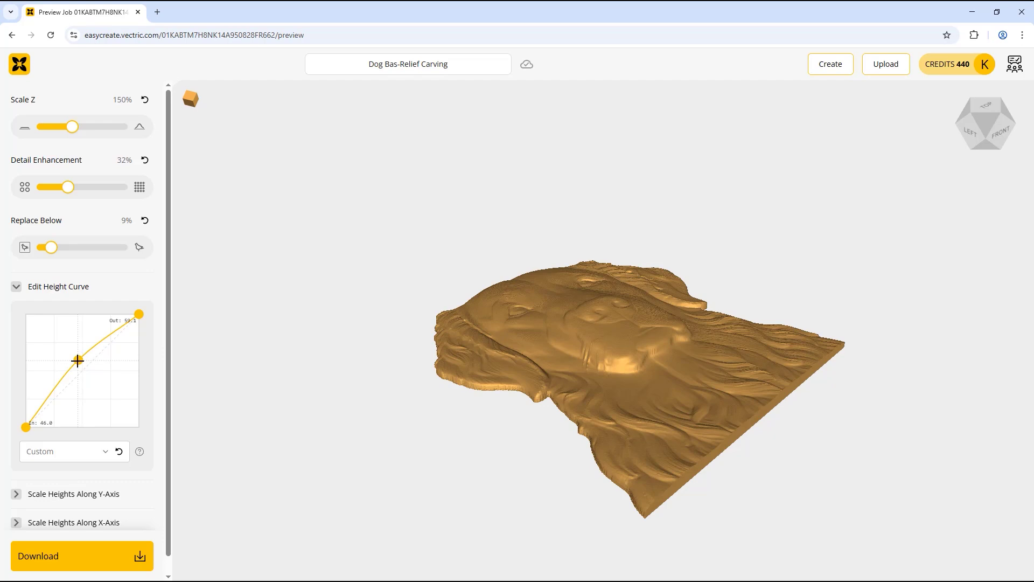
mouse_move(77, 361)
mouse_down()
mouse_move(67, 353)
mouse_move(70, 370)
mouse_move(67, 358)
mouse_move(77, 361)
mouse_up()
drag(139, 314, 139, 322)
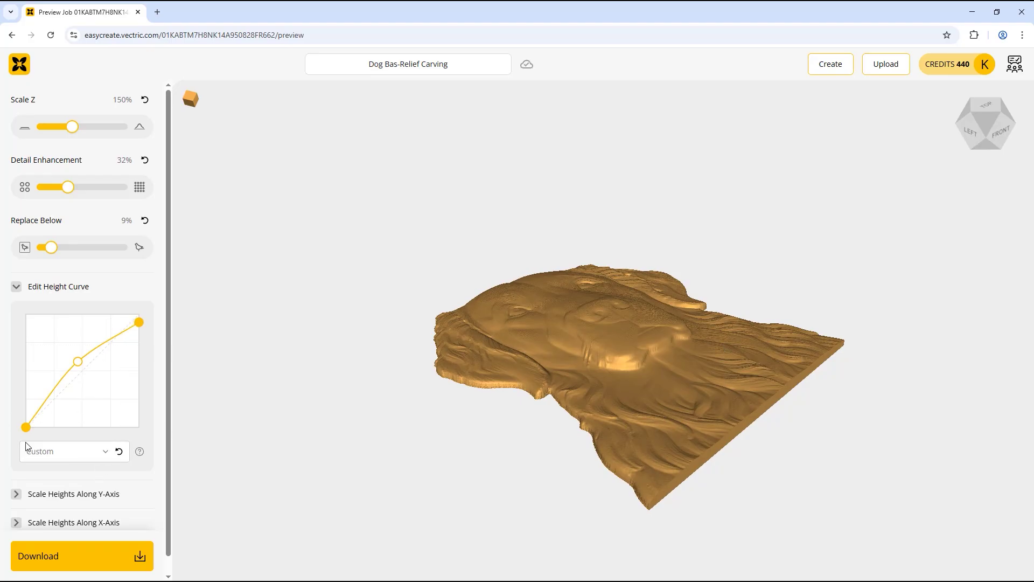
click(119, 452)
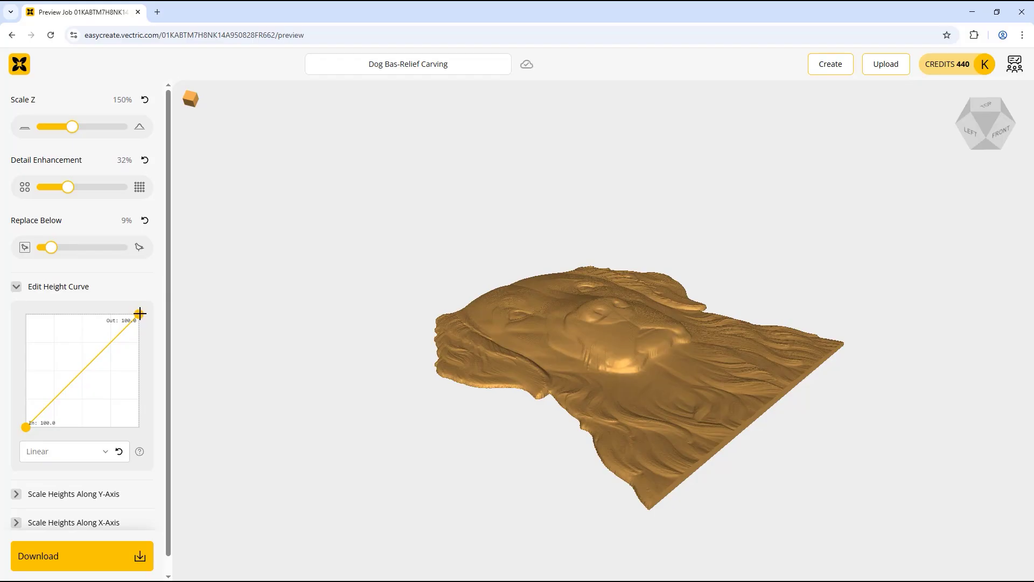
Try the Gentle, Medium and Aggressive height curve presets, inspect the flattened muzzle, and reset the curve to Linear
click(107, 452)
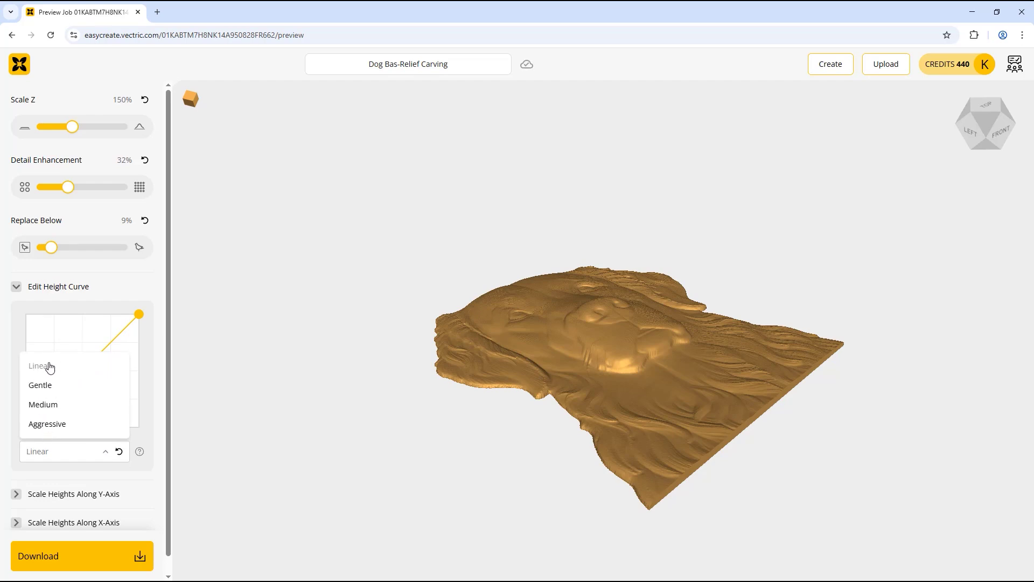
click(47, 392)
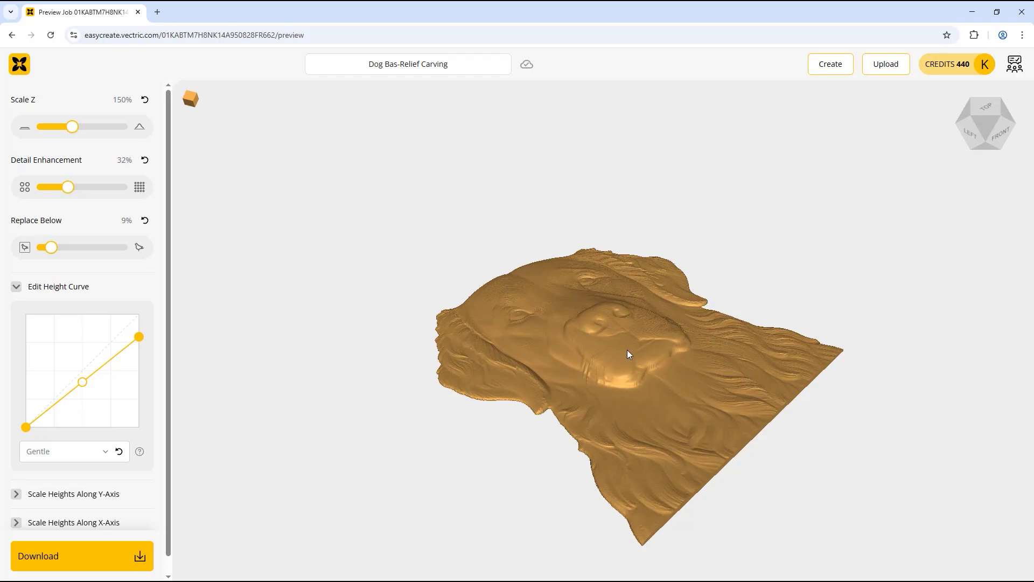
click(62, 451)
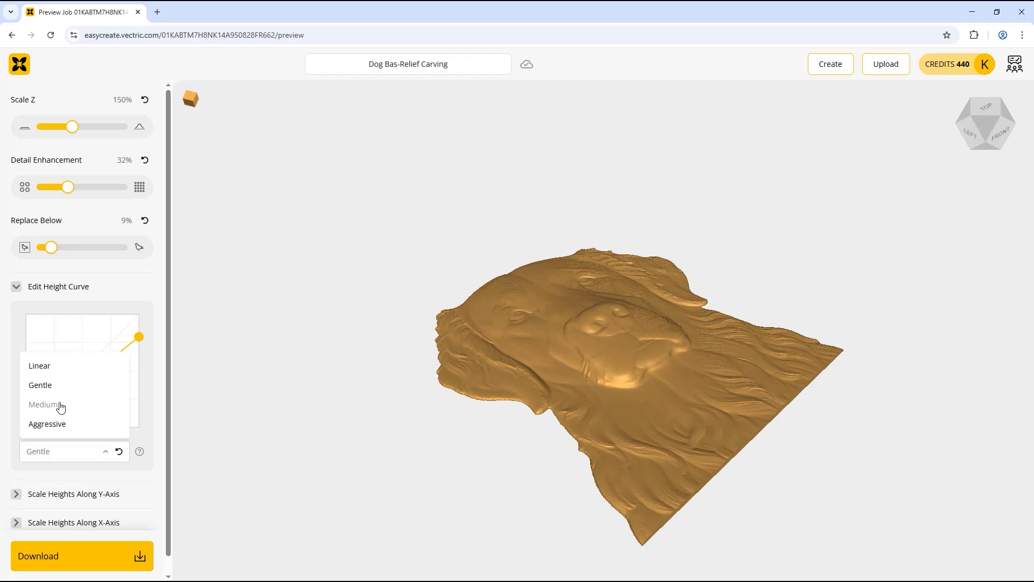
click(69, 407)
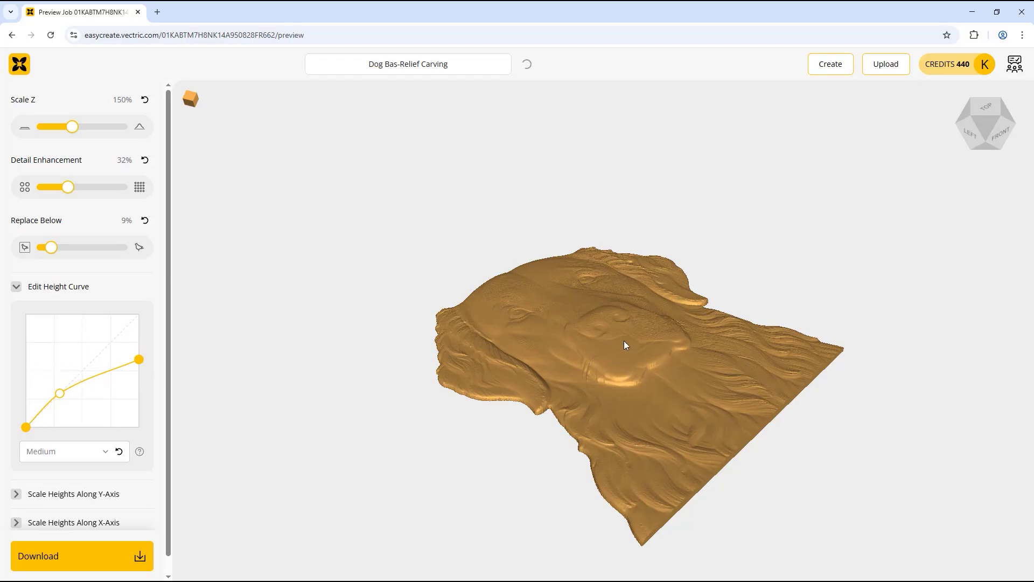
click(58, 445)
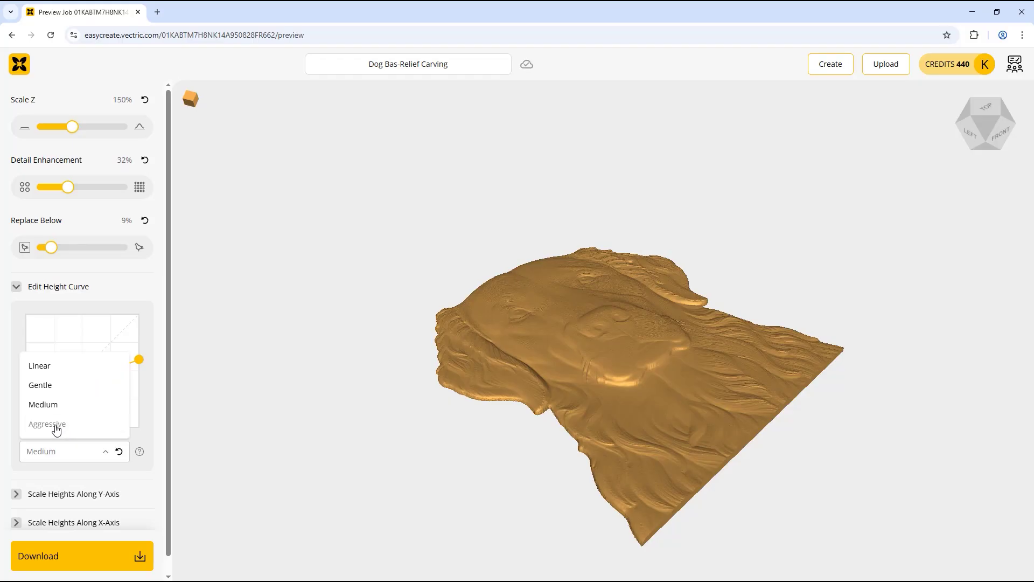
click(56, 429)
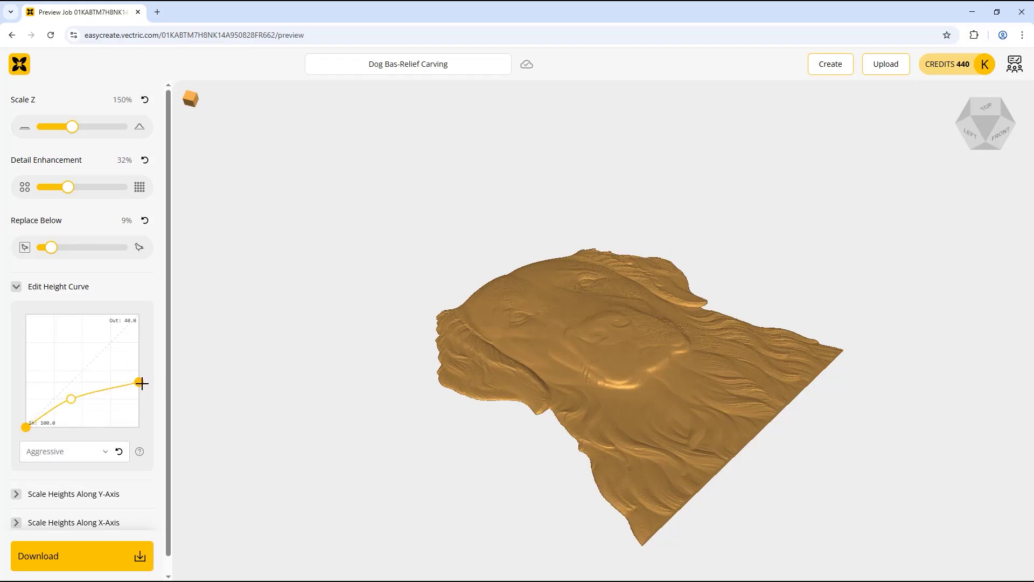
drag(302, 378, 455, 340)
drag(642, 466, 639, 508)
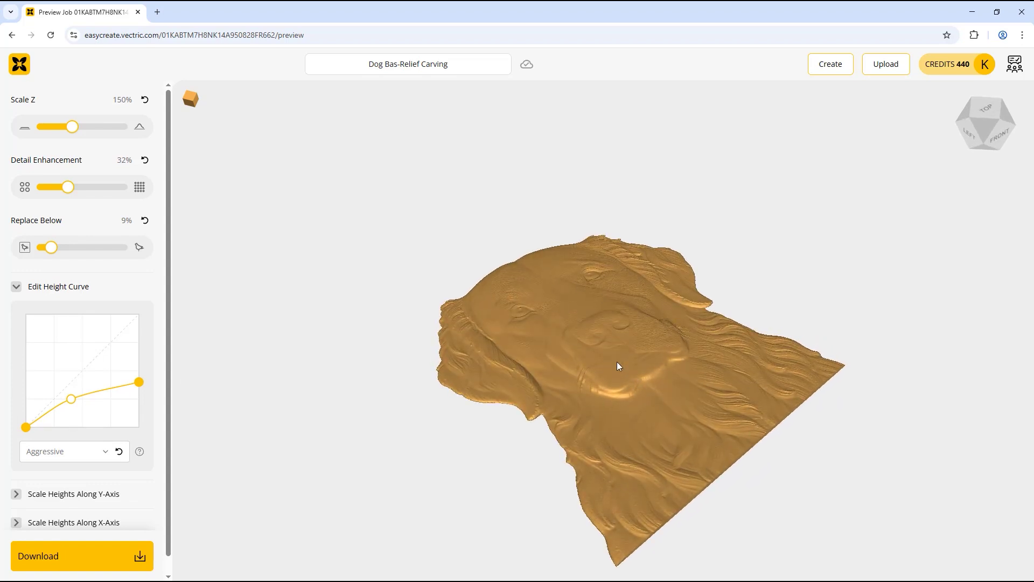
mouse_move(618, 366)
mouse_down()
mouse_move(609, 355)
mouse_move(564, 358)
mouse_move(618, 361)
mouse_up()
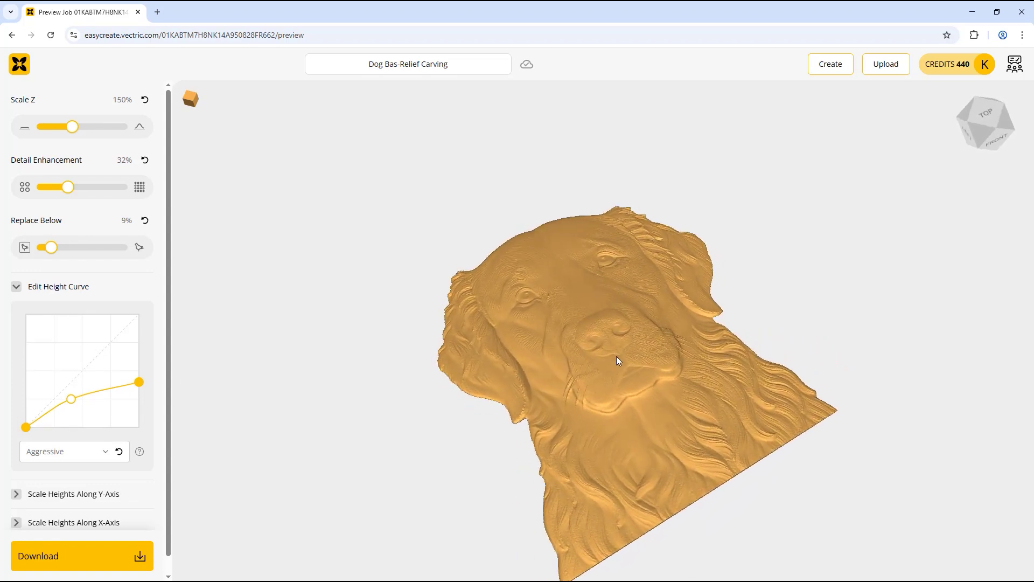
click(987, 118)
click(119, 452)
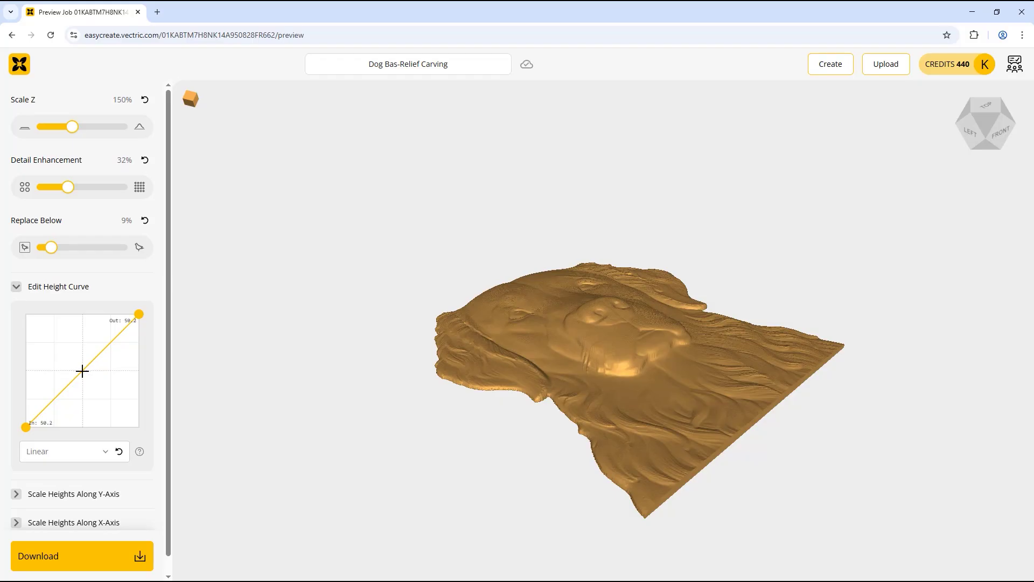
Add a midpoint to the height curve, lower the upper end point, and raise the midpoint to about In 50, Out 57
click(82, 370)
drag(138, 316, 142, 335)
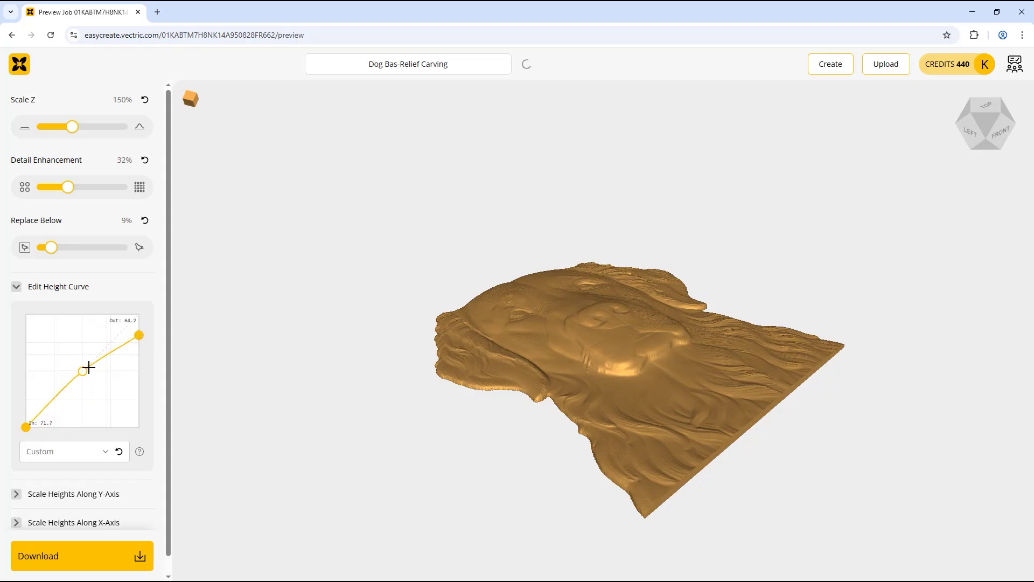
drag(80, 372, 82, 372)
drag(82, 368, 82, 363)
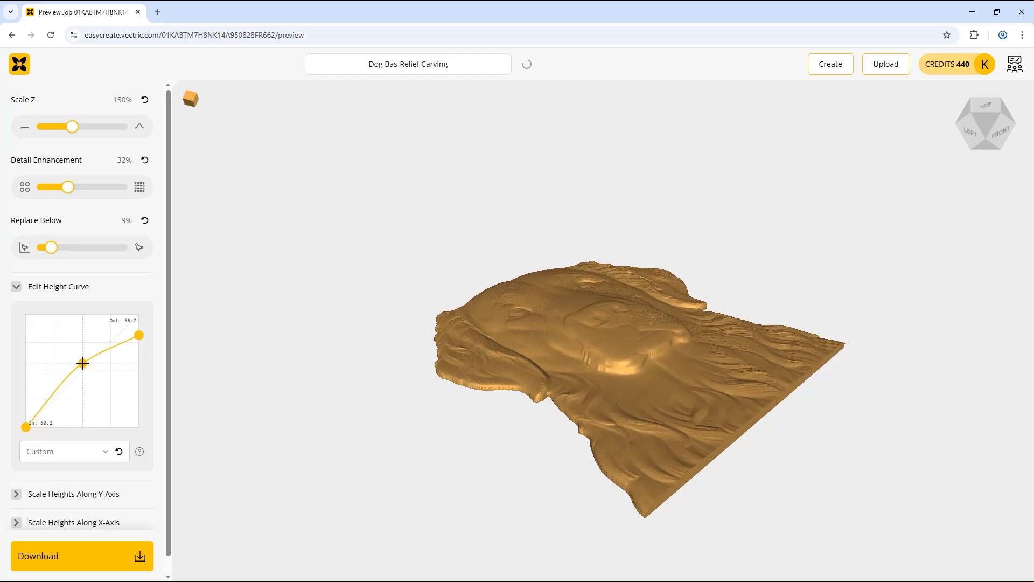
Inspect the adjusted relief at an angle, close the height curve settings, and open the Y-axis and X-axis height scaling settings
drag(710, 373, 647, 375)
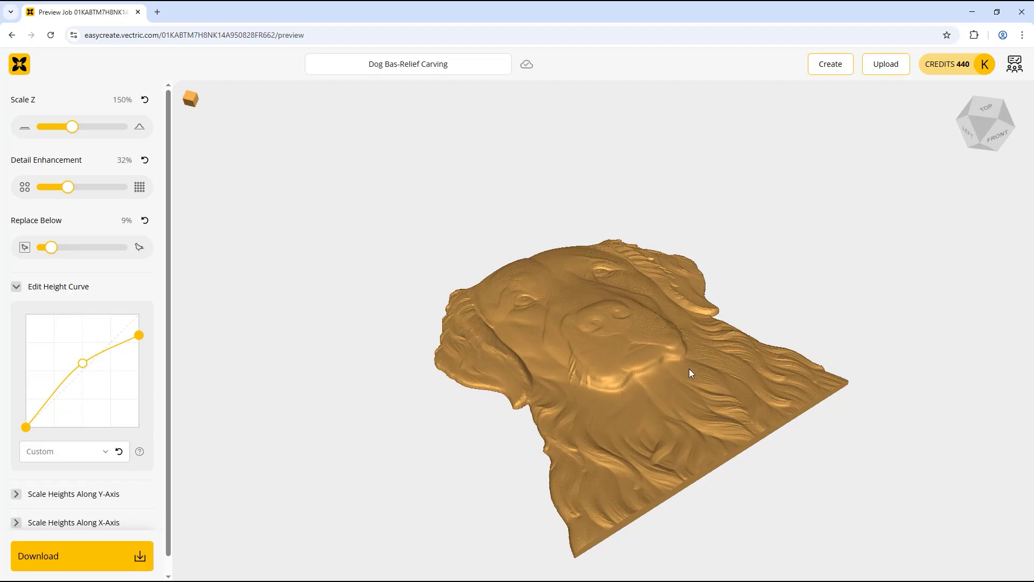
mouse_move(688, 372)
mouse_down()
mouse_move(679, 397)
mouse_move(673, 363)
mouse_up()
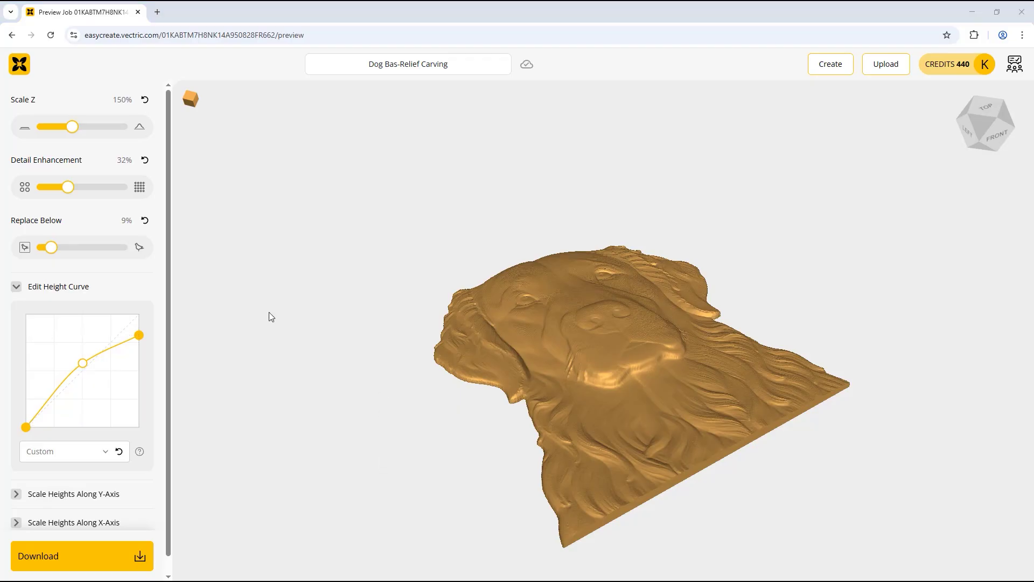
click(16, 290)
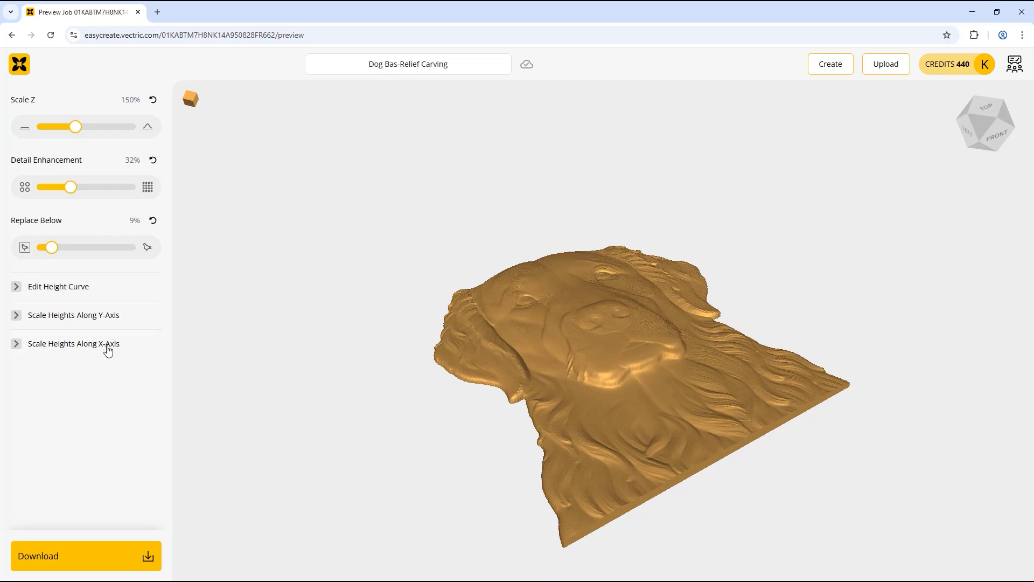
click(16, 315)
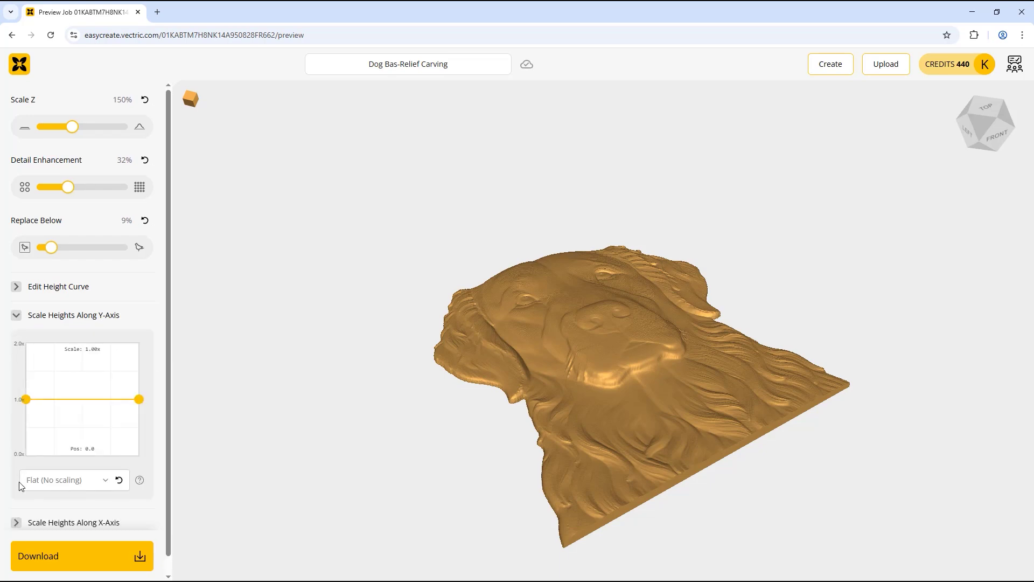
click(17, 524)
scroll(58, 356, down, 4)
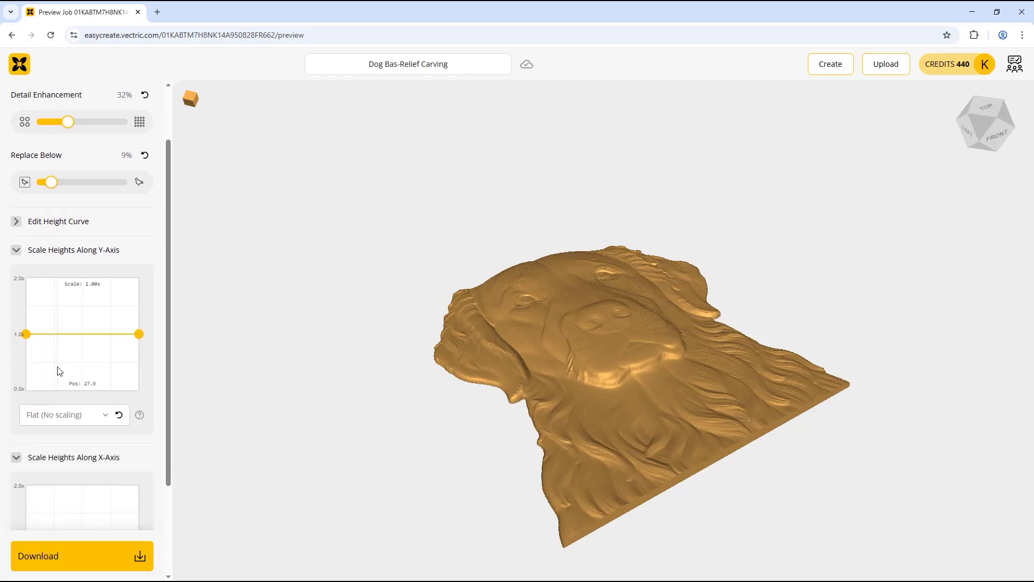
scroll(169, 262, up, 4)
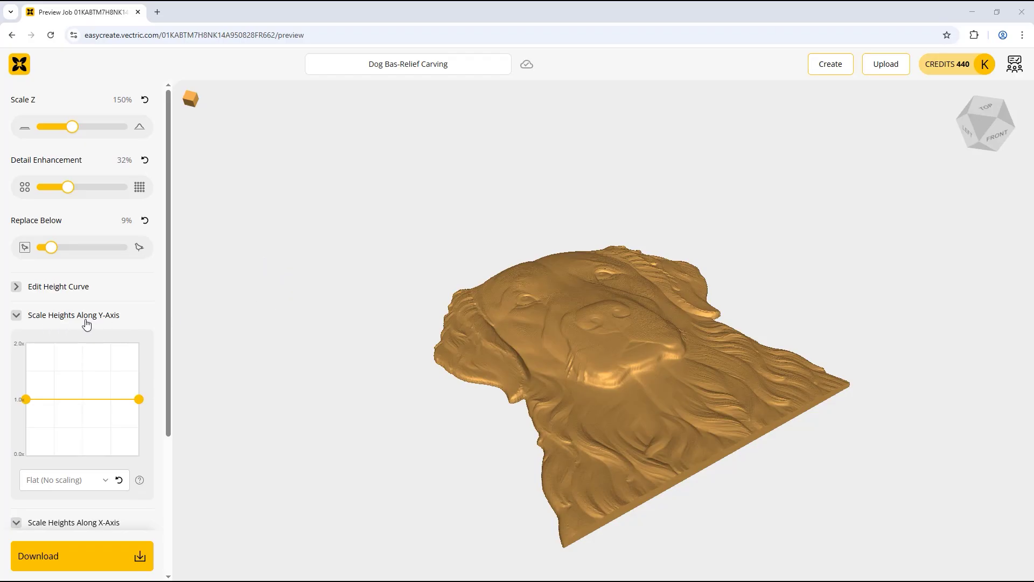
In the left side view, try raising each end of the Y-axis height scale in turn, the first to about 1.48x, and return both to about 1.0x
click(968, 132)
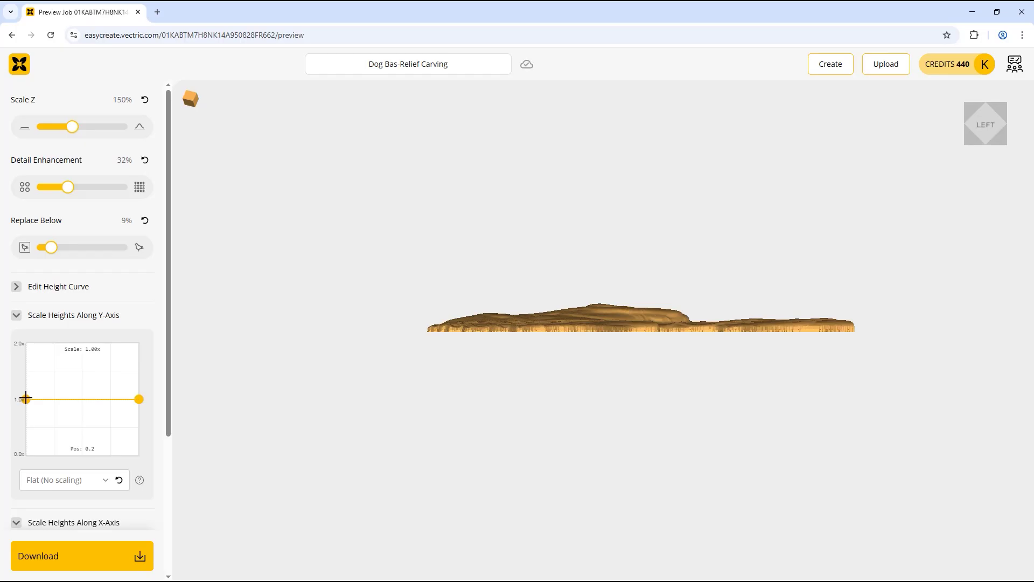
drag(26, 397, 27, 372)
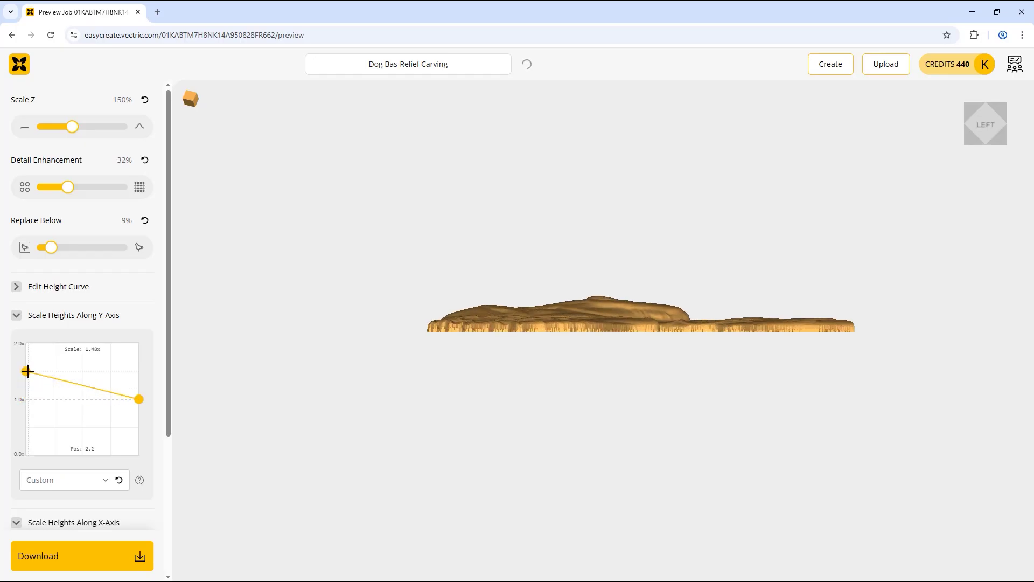
drag(27, 382, 26, 399)
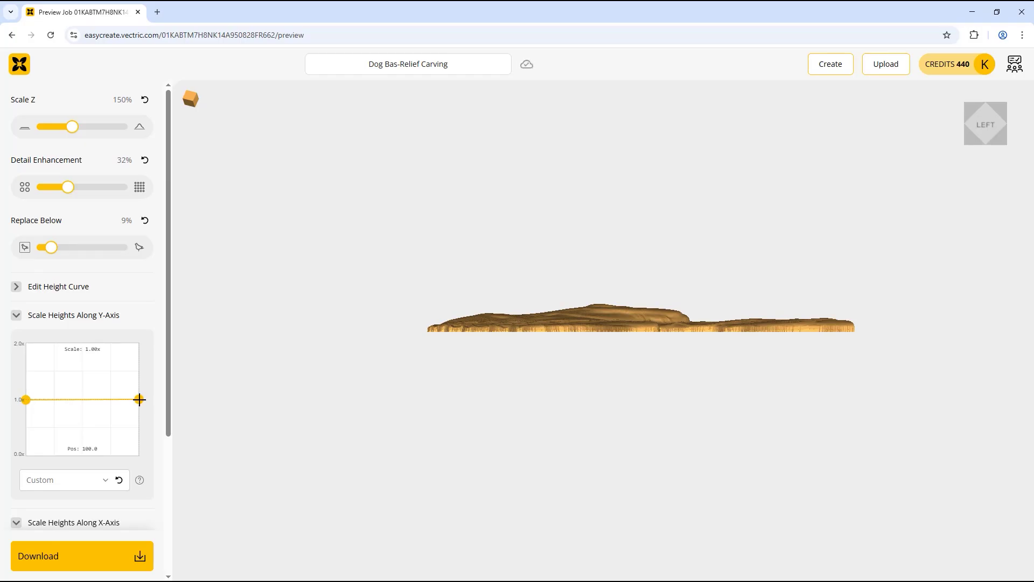
drag(139, 394, 141, 373)
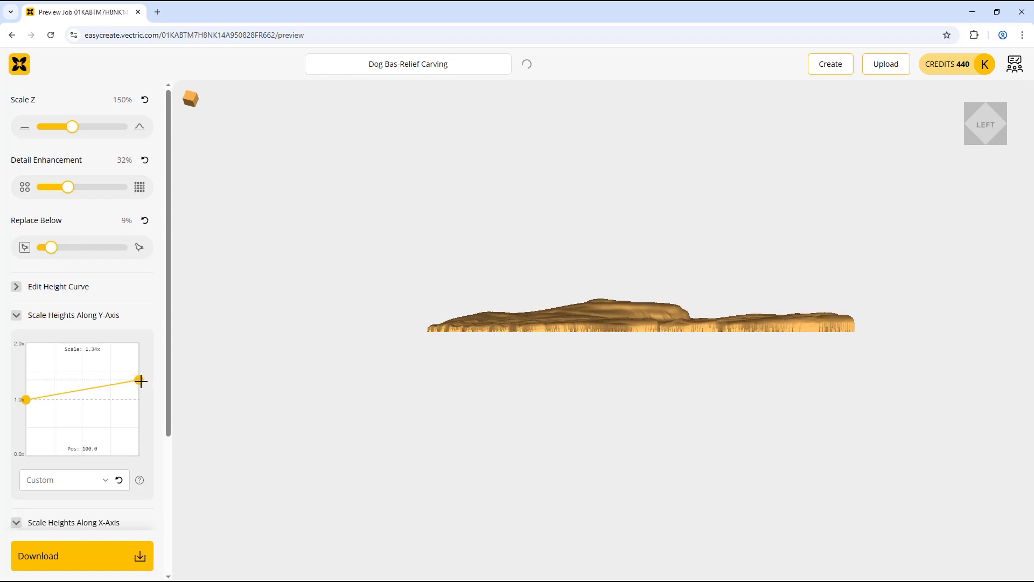
drag(141, 390, 139, 400)
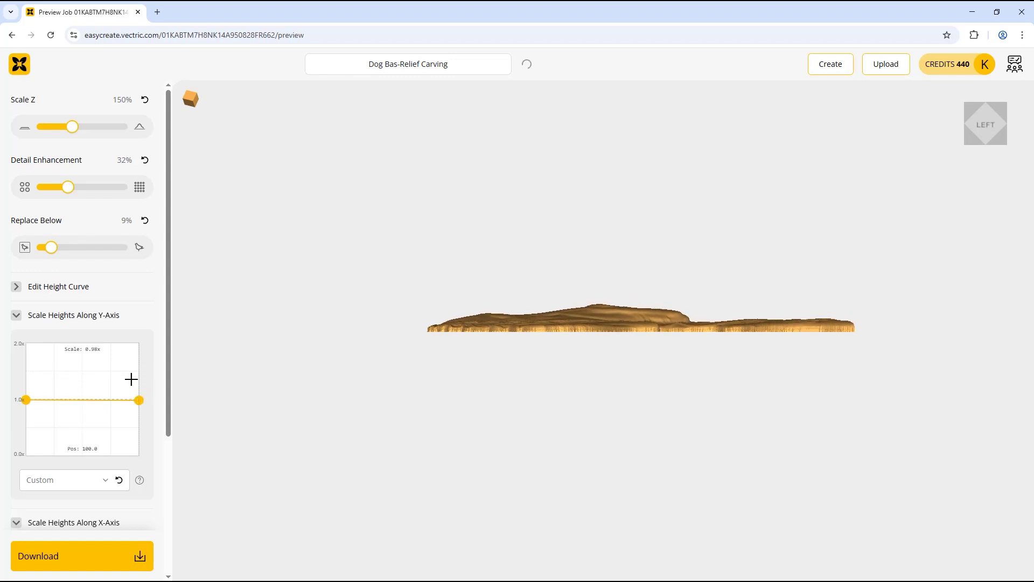
Try a slightly raised intermediate point on the Y-axis height scale curve, and reset the curve to Flat (No scaling)
click(67, 400)
drag(68, 390, 68, 397)
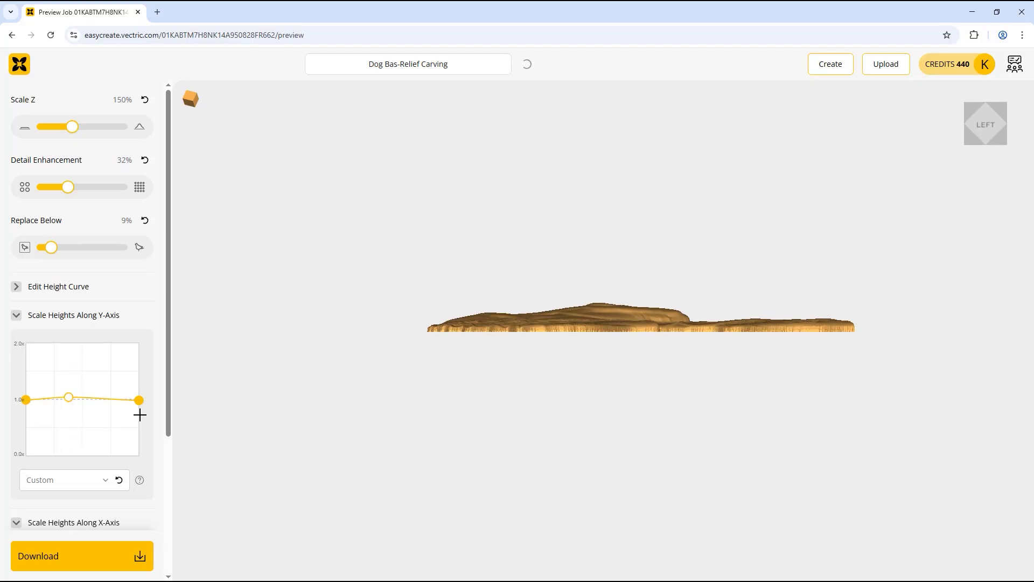
click(119, 481)
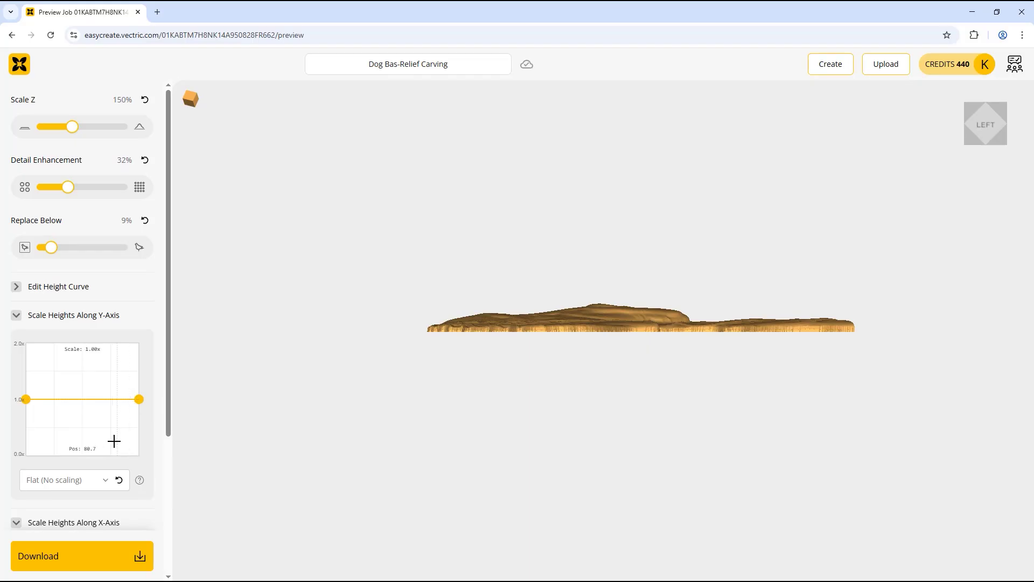
Try the Taper Top, Taper Bottom, Emphasize Middle and Reduce Middle presets along the Y-axis, and reset the curve to Flat (No scaling)
click(107, 479)
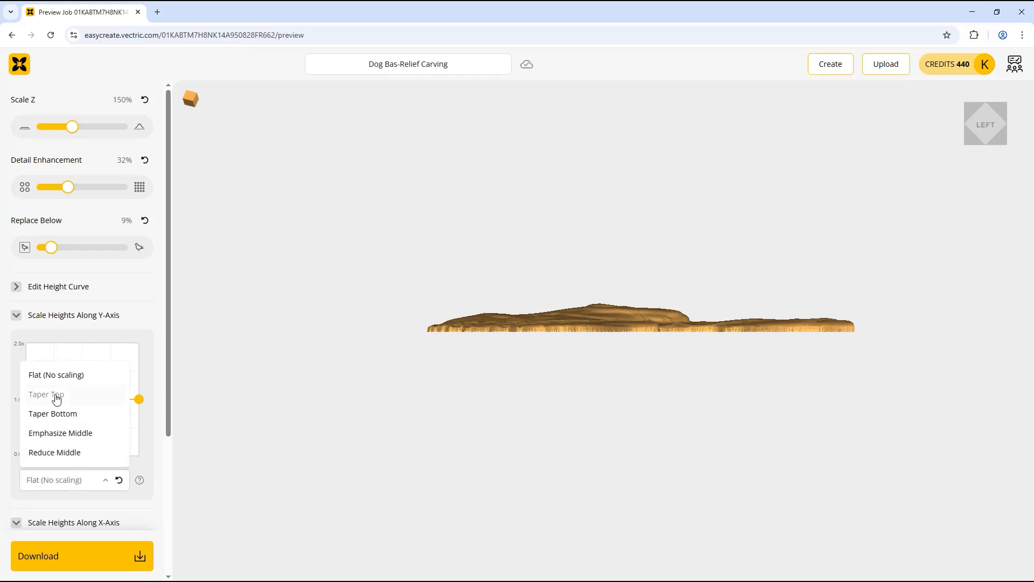
click(57, 398)
click(89, 483)
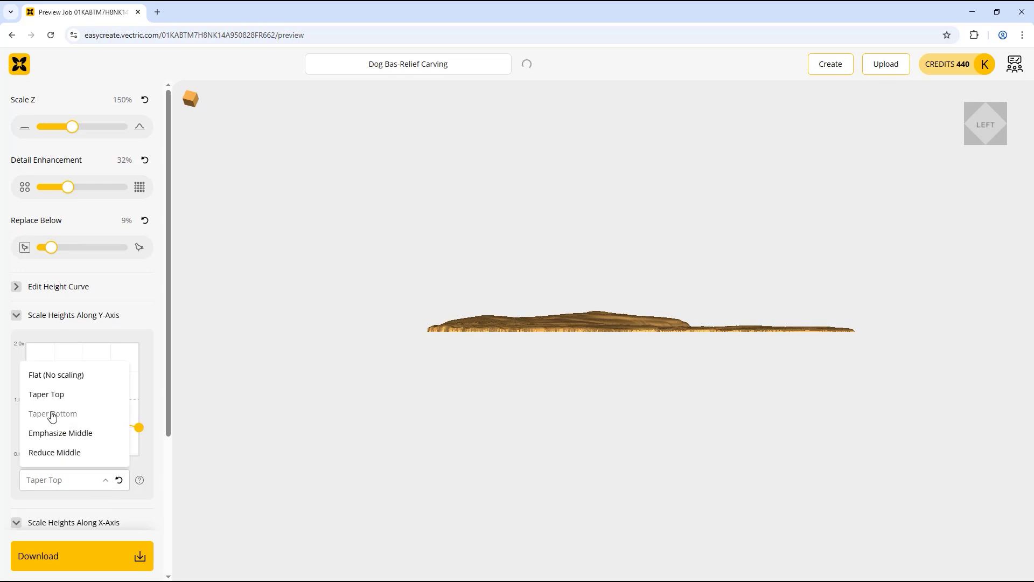
click(52, 415)
click(78, 469)
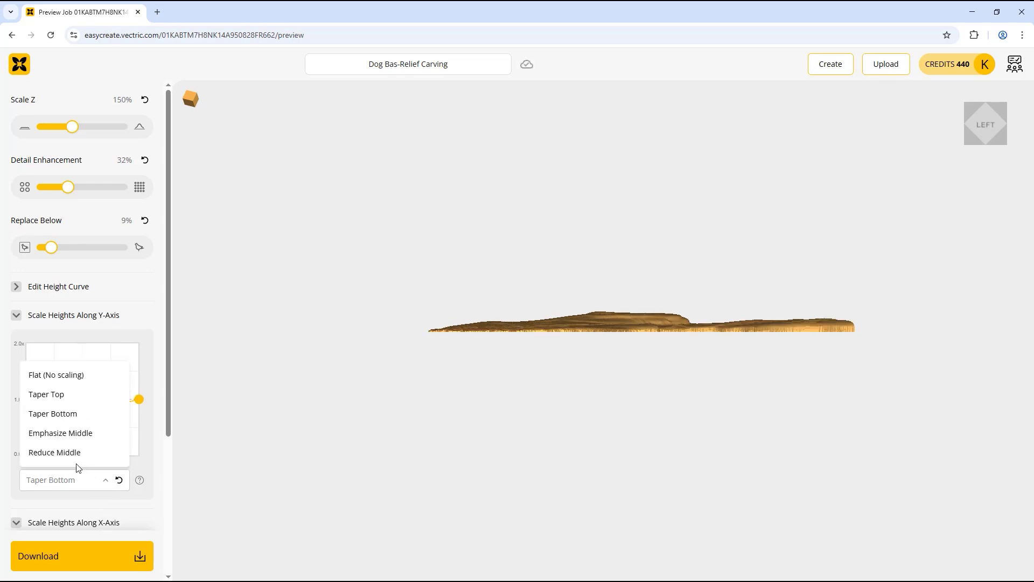
click(80, 434)
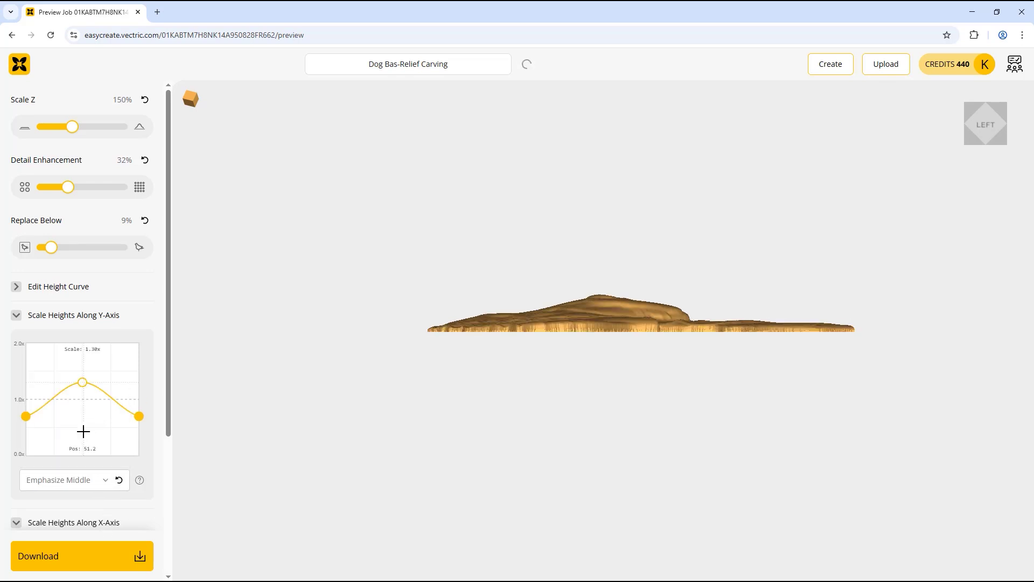
click(86, 481)
click(80, 456)
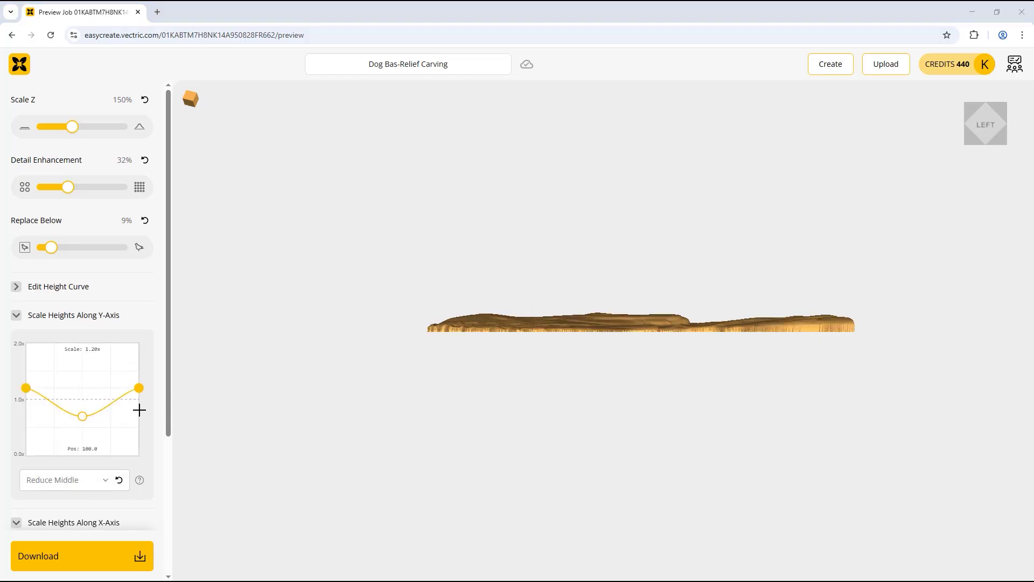
click(119, 485)
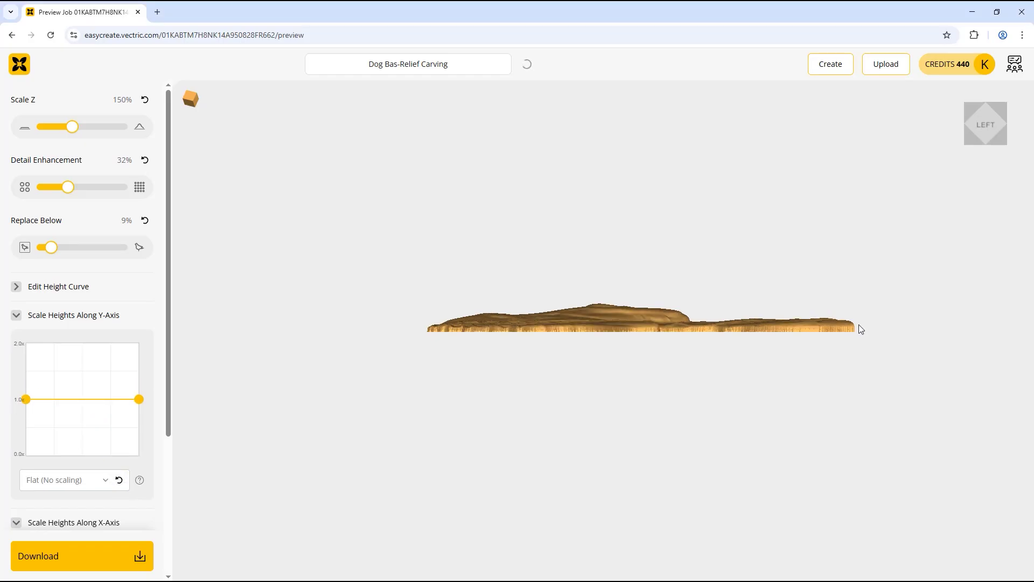
In the front view, try adjusting both end points of the X-axis height scale curve, and reset it to Flat (No scaling)
scroll(21, 379, down, 2)
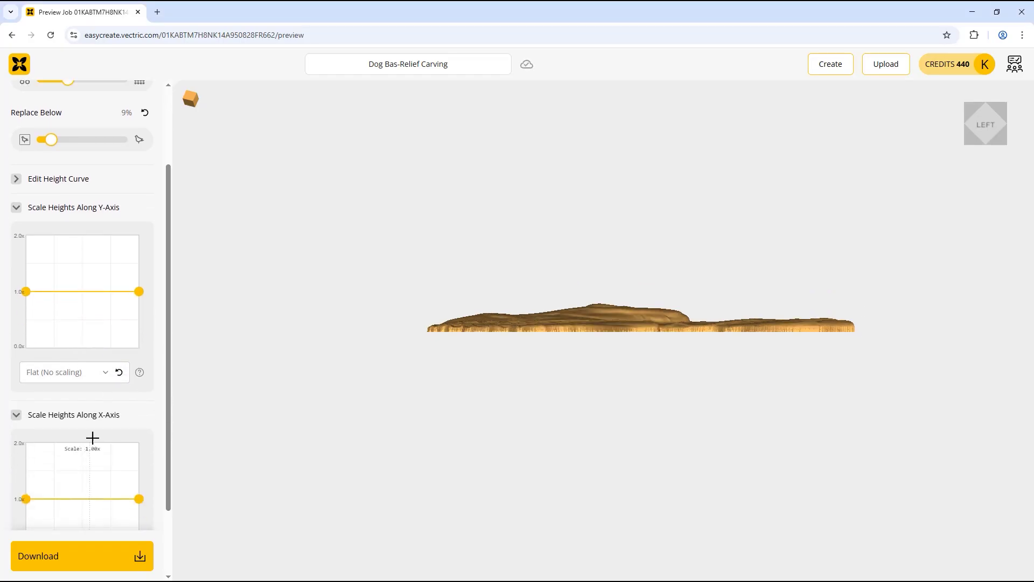
scroll(92, 437, down, 2)
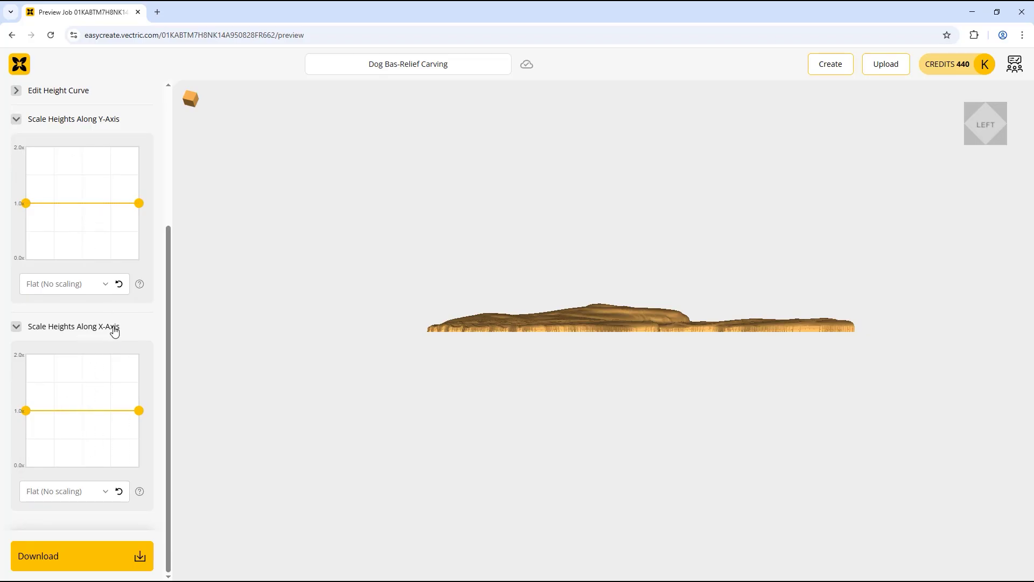
drag(901, 280, 836, 289)
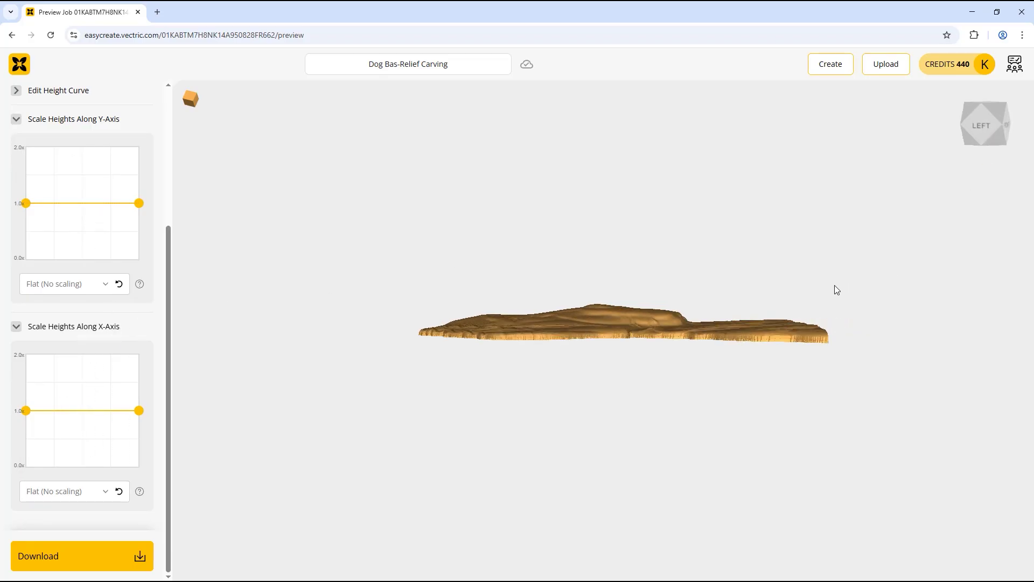
click(998, 127)
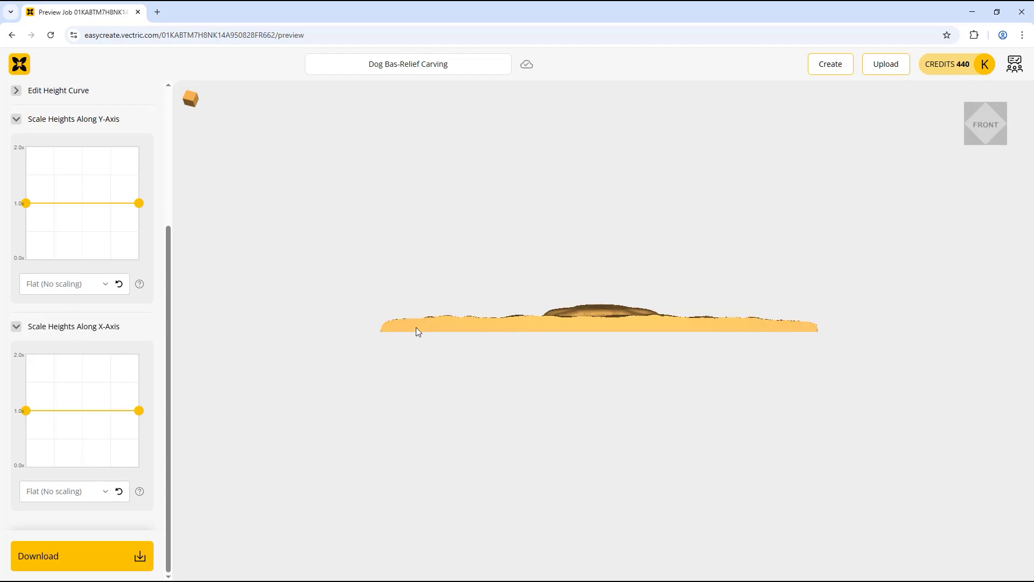
mouse_move(27, 410)
mouse_move(28, 411)
mouse_down()
mouse_move(26, 389)
mouse_move(26, 424)
mouse_move(25, 411)
mouse_up()
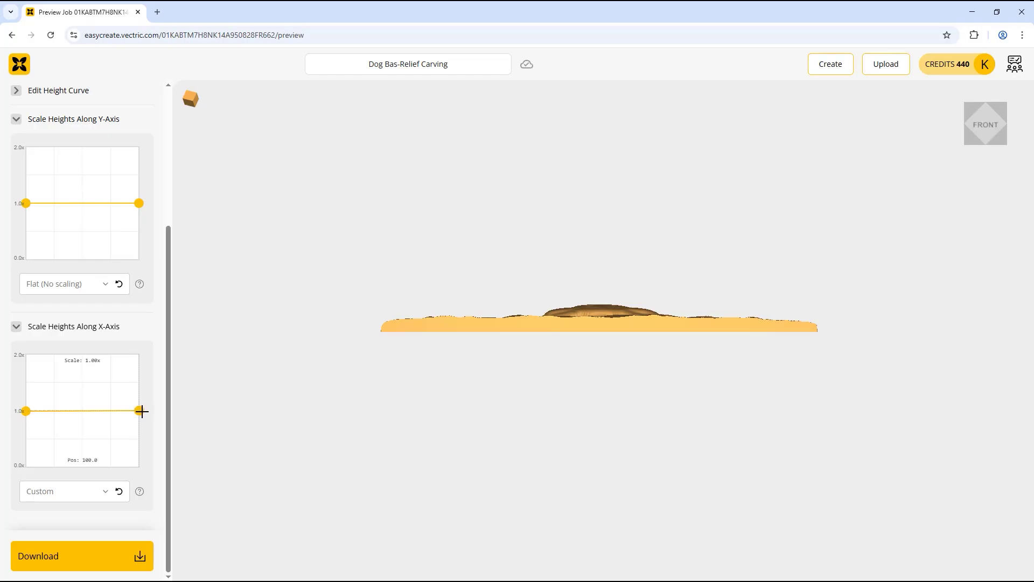
drag(139, 410, 141, 480)
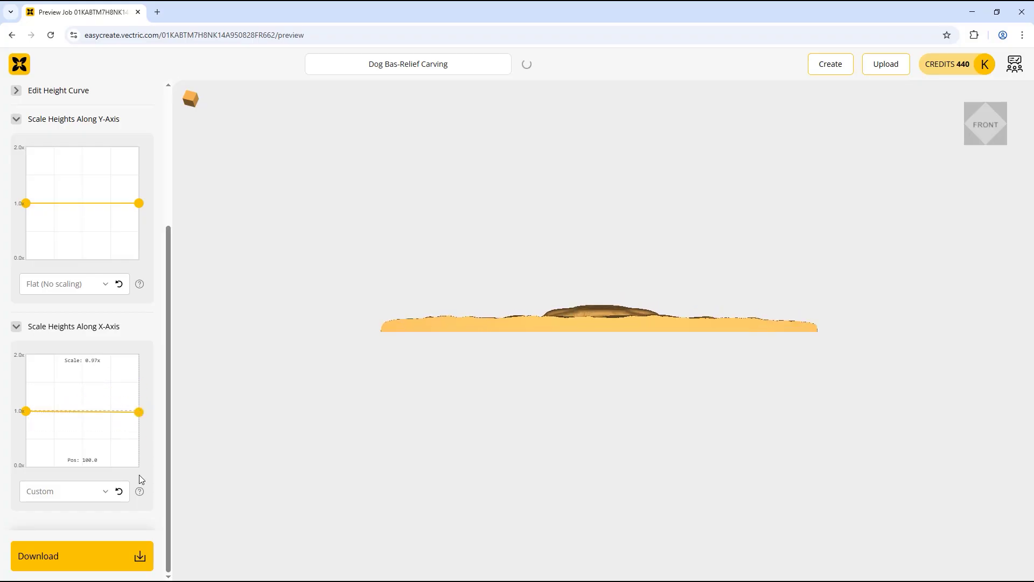
click(118, 493)
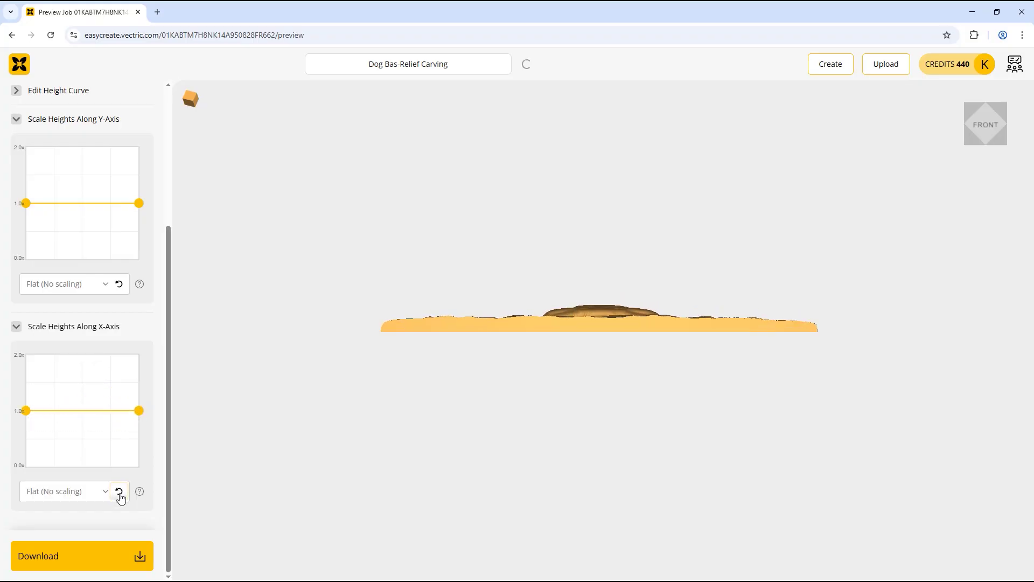
Try the Taper Left preset along the X-axis with its left end point raised slightly above 0.70x, and return the curve to Flat (No scaling)
click(109, 494)
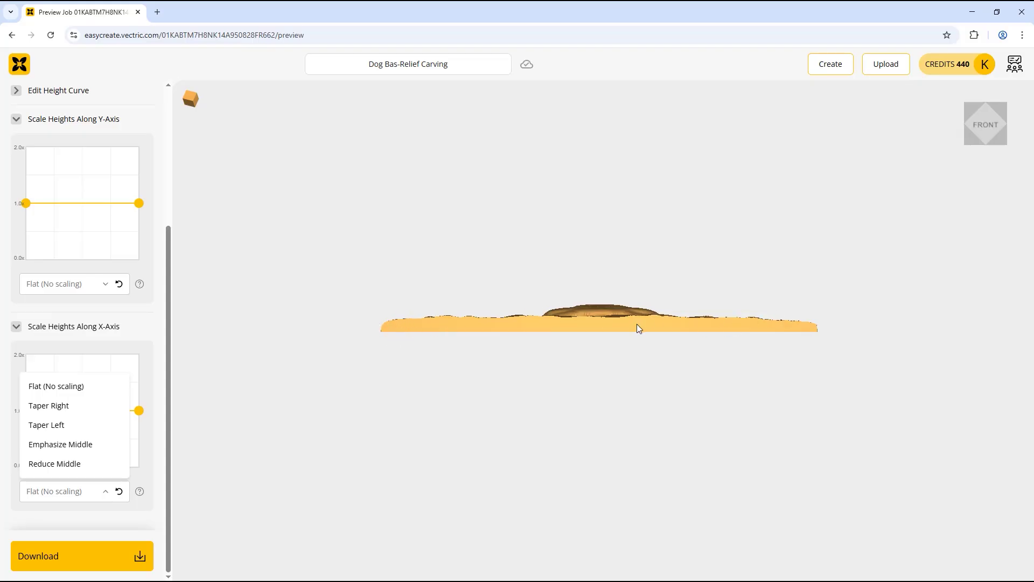
drag(570, 325, 629, 469)
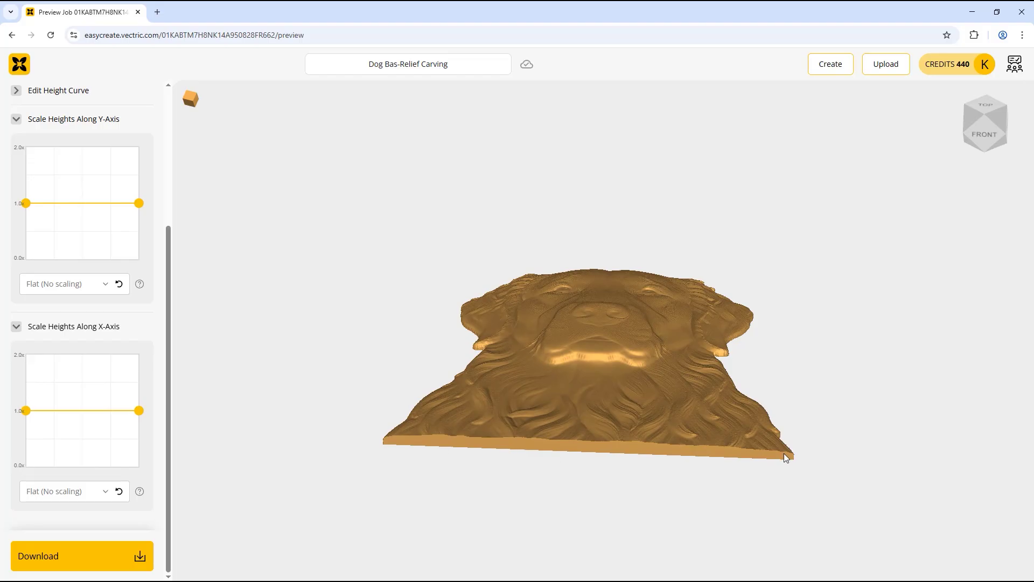
click(62, 491)
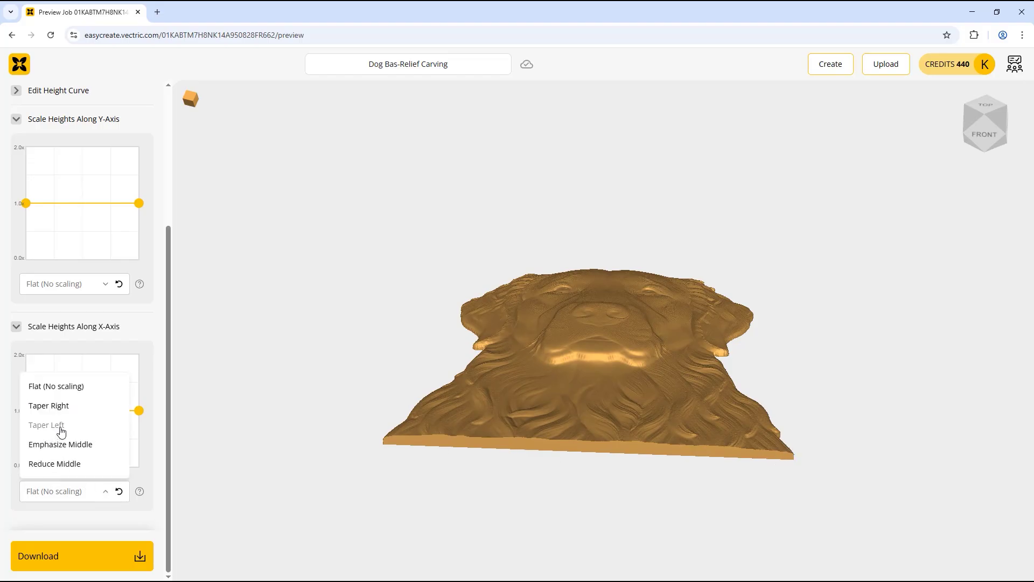
click(61, 428)
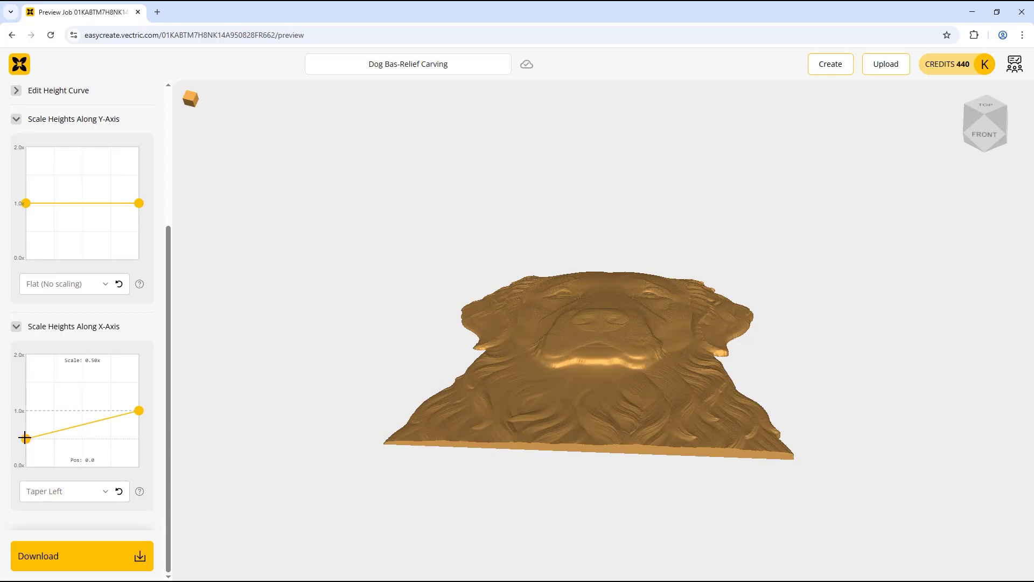
drag(25, 438, 25, 427)
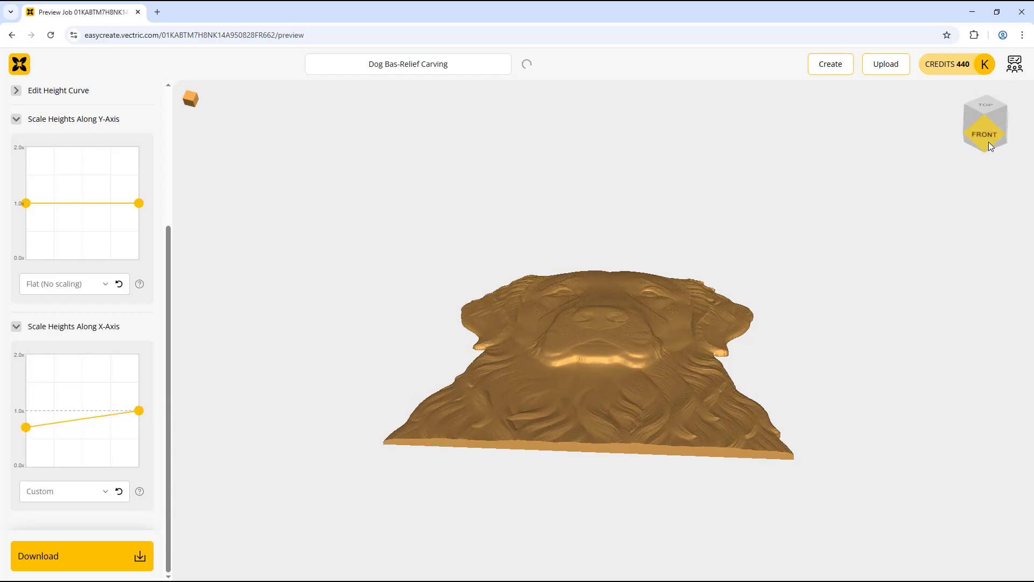
click(989, 141)
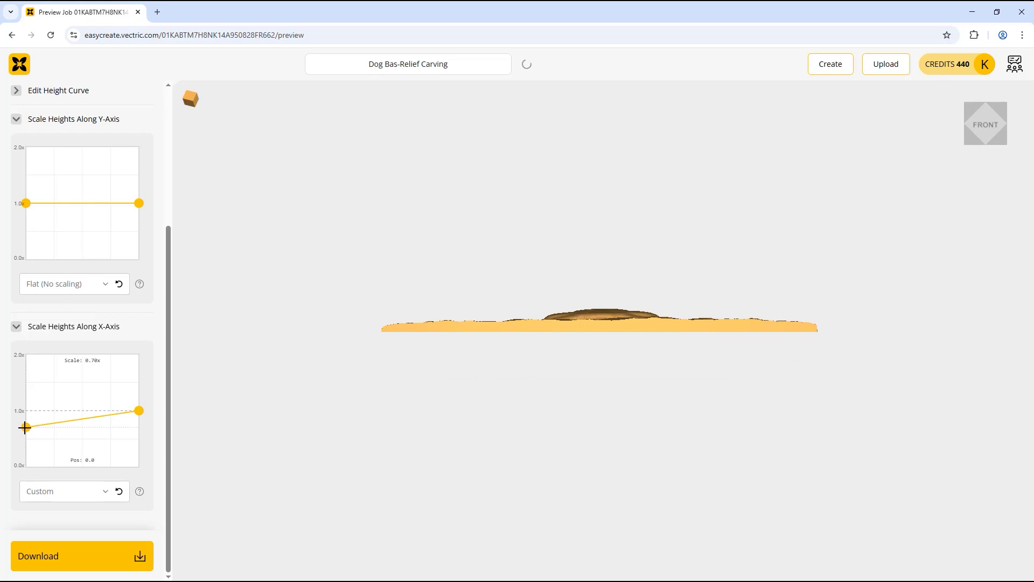
drag(24, 426, 26, 424)
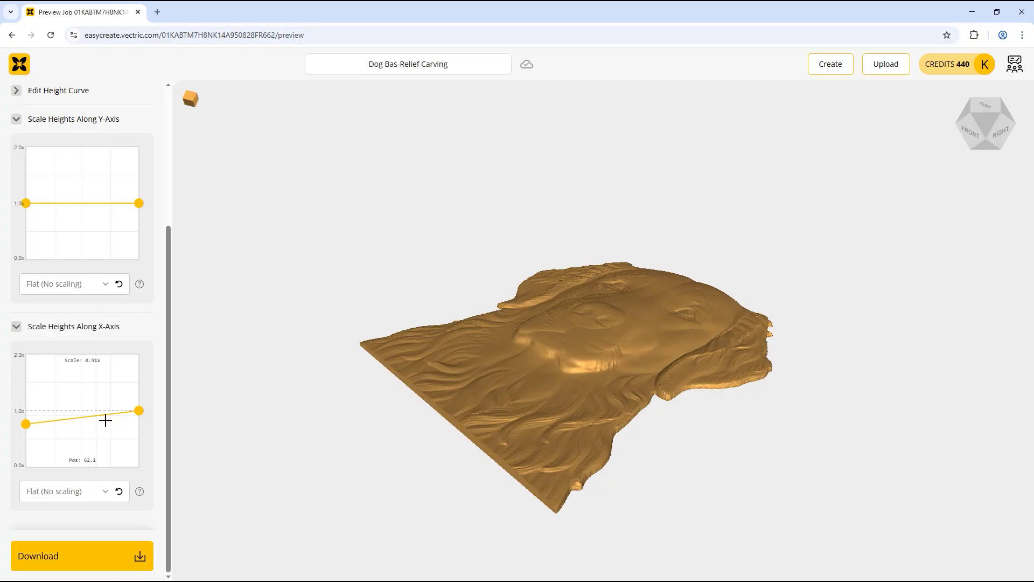
scroll(104, 418, up, 4)
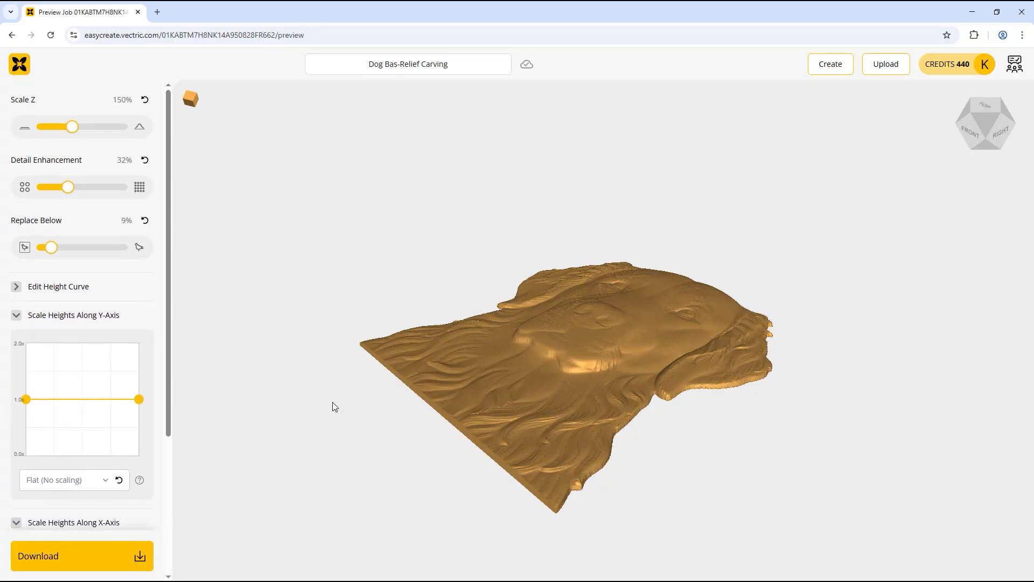
drag(437, 370, 590, 397)
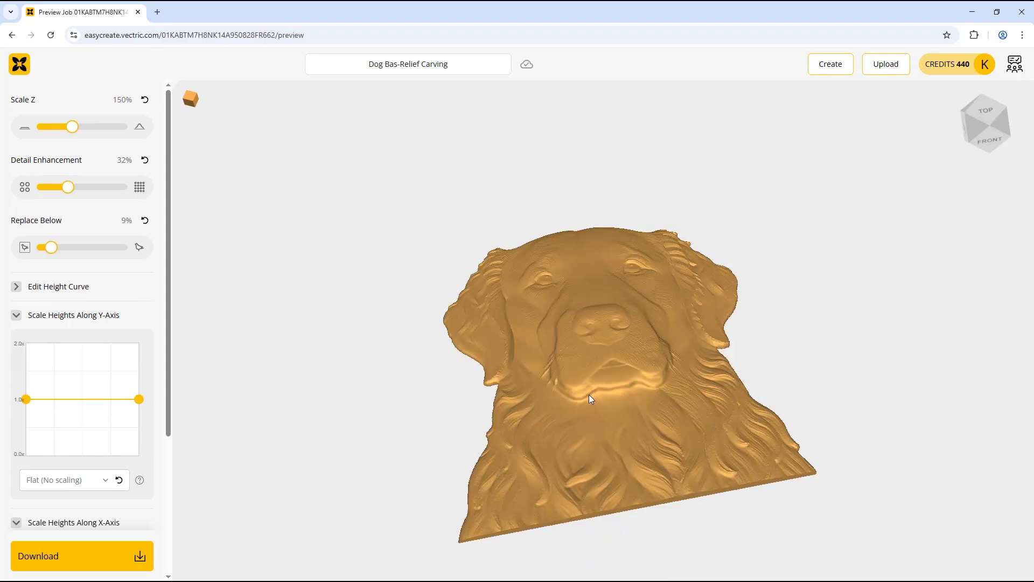